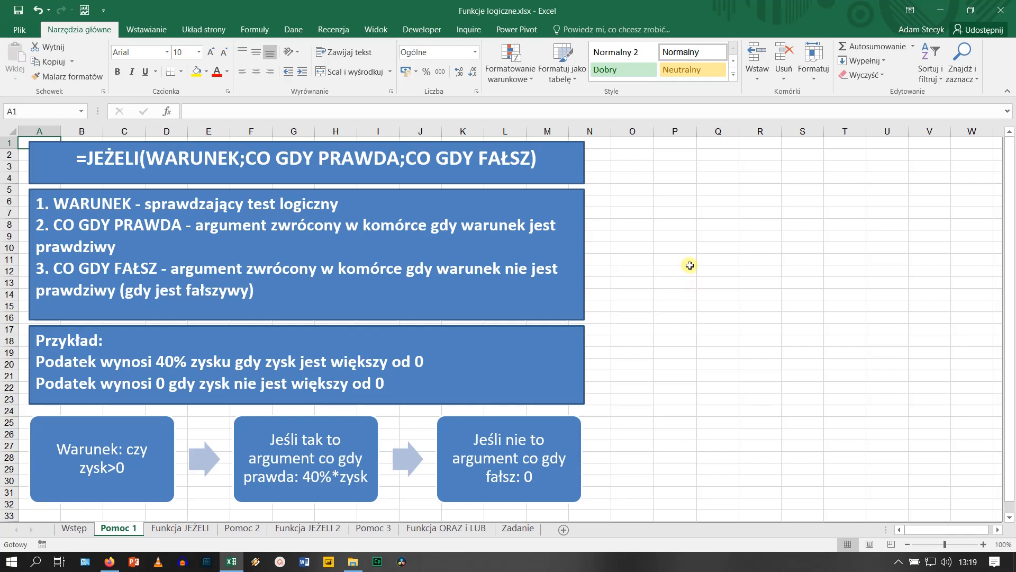
# Open the Funkcja JEŻELI sheet and read the comments on the Podatek and Premia headers in row 1.
pyautogui.click(196, 529)
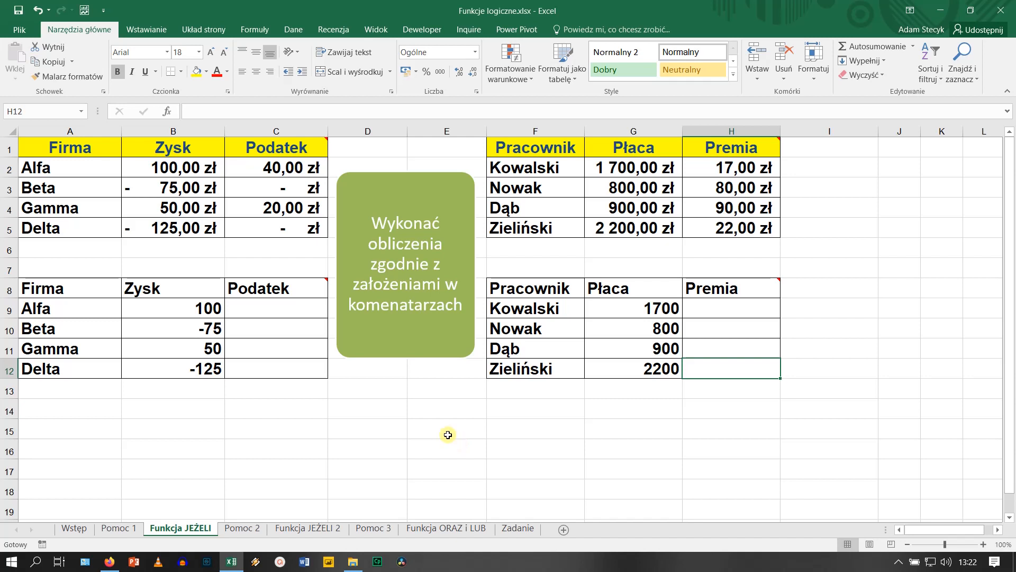
pyautogui.moveTo(279, 151)
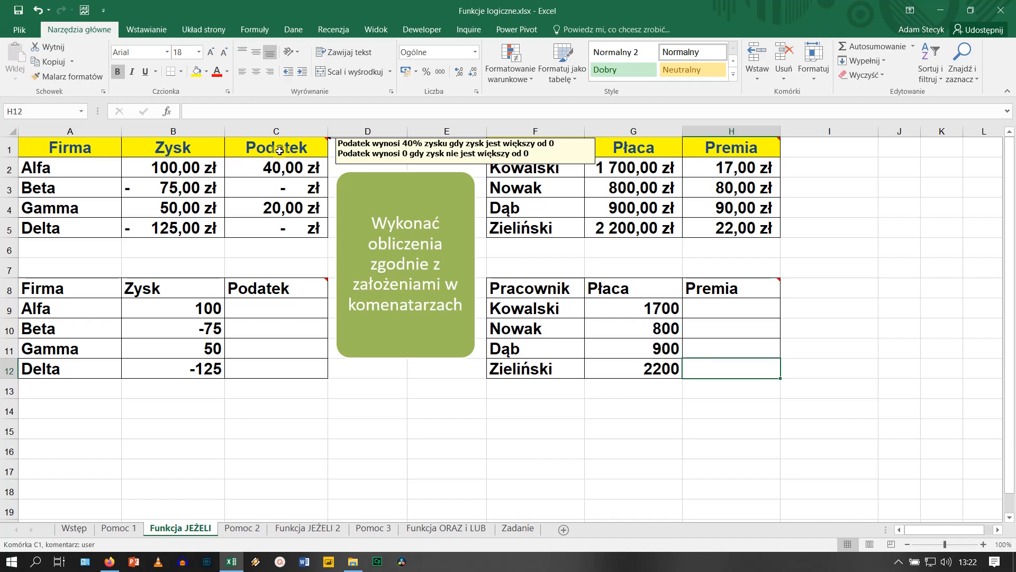
pyautogui.moveTo(737, 150)
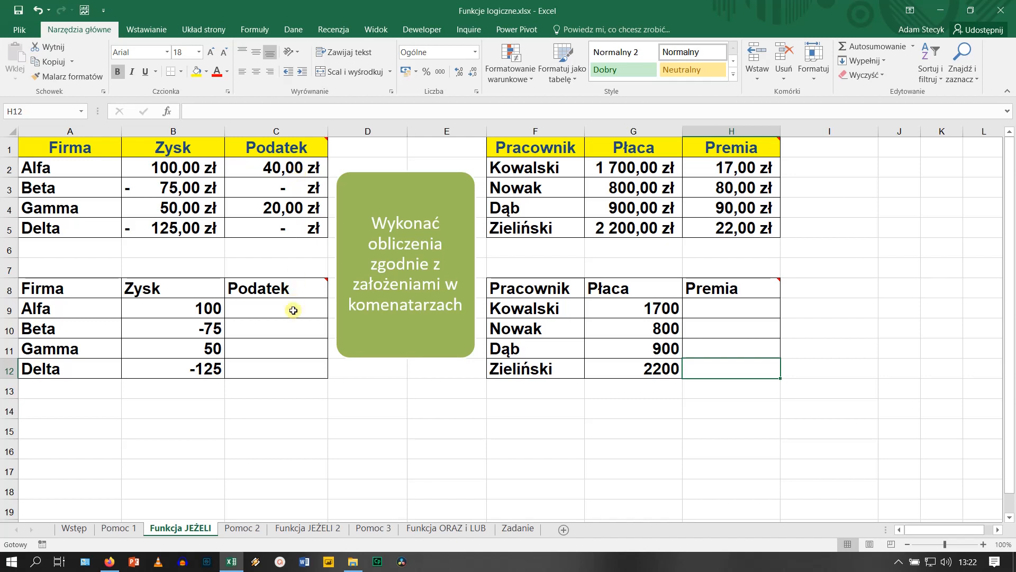
# Enter the formula =jeżeli(B9>0;40%*B9;0) in C9 to calculate Alfa's tax.
pyautogui.click(277, 311)
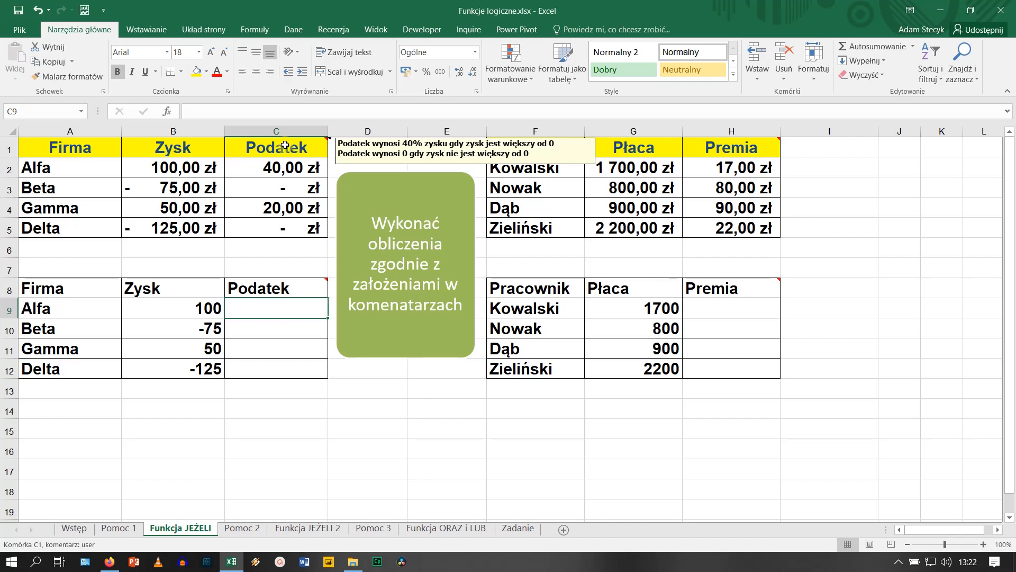
pyautogui.write('=jeżeli(')
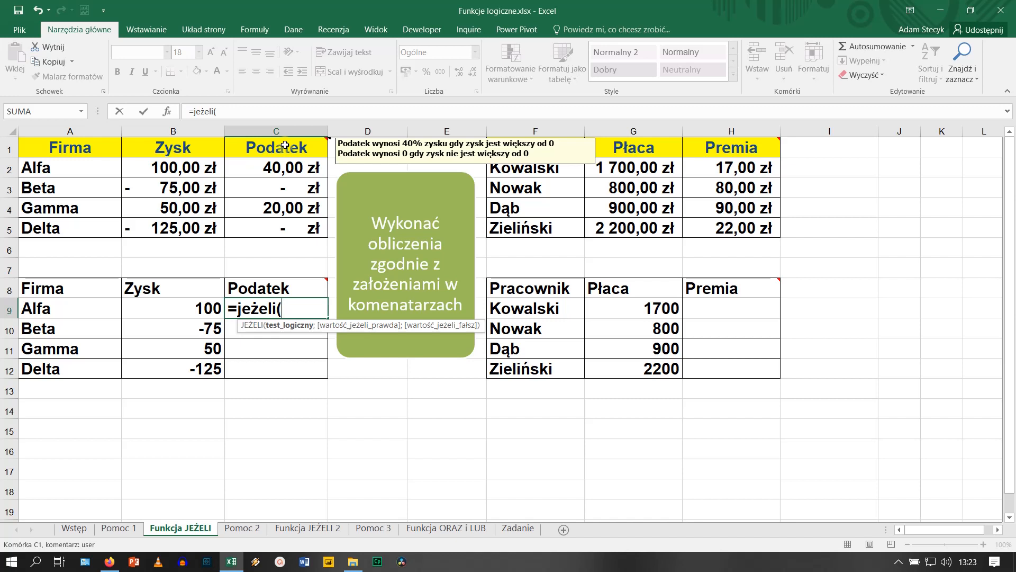
pyautogui.write('B')
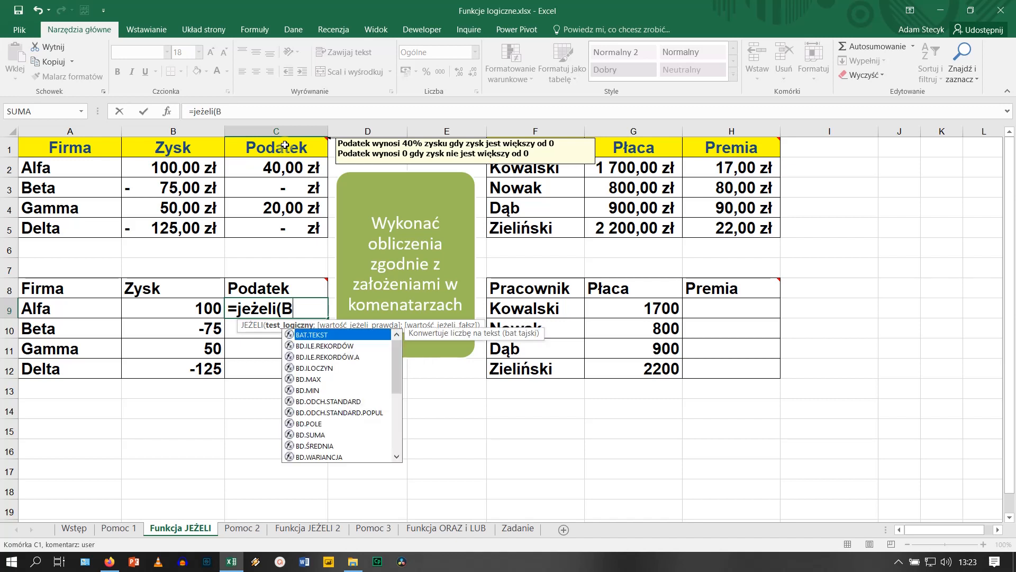
pyautogui.write('9>0')
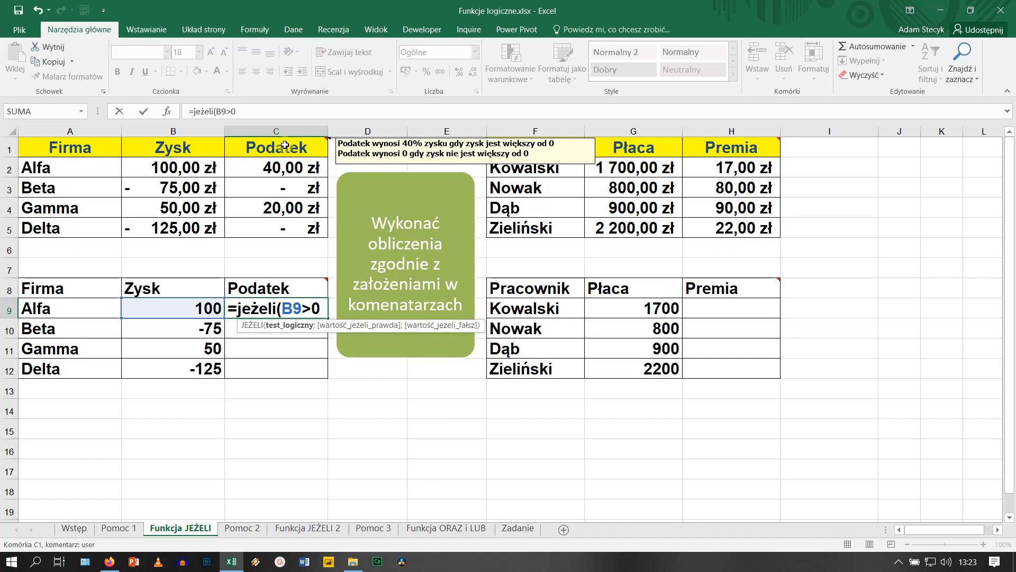
pyautogui.write(';')
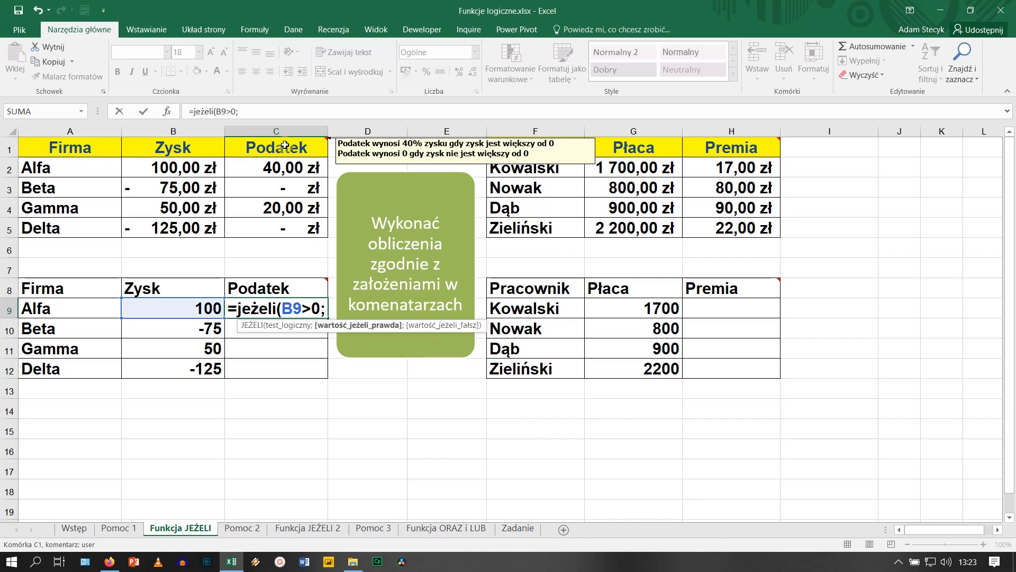
pyautogui.write('4')
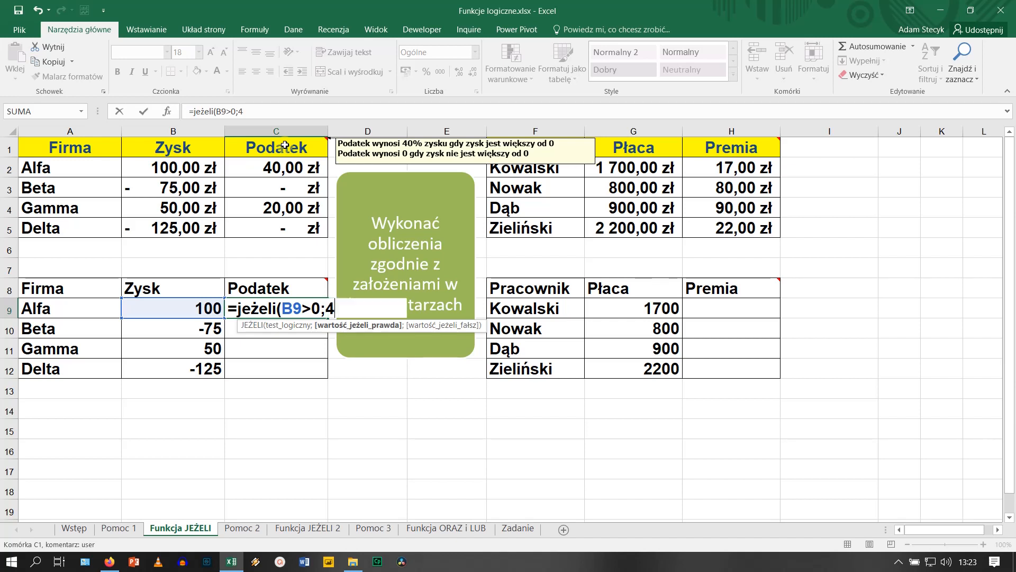
pyautogui.write('0%*B9')
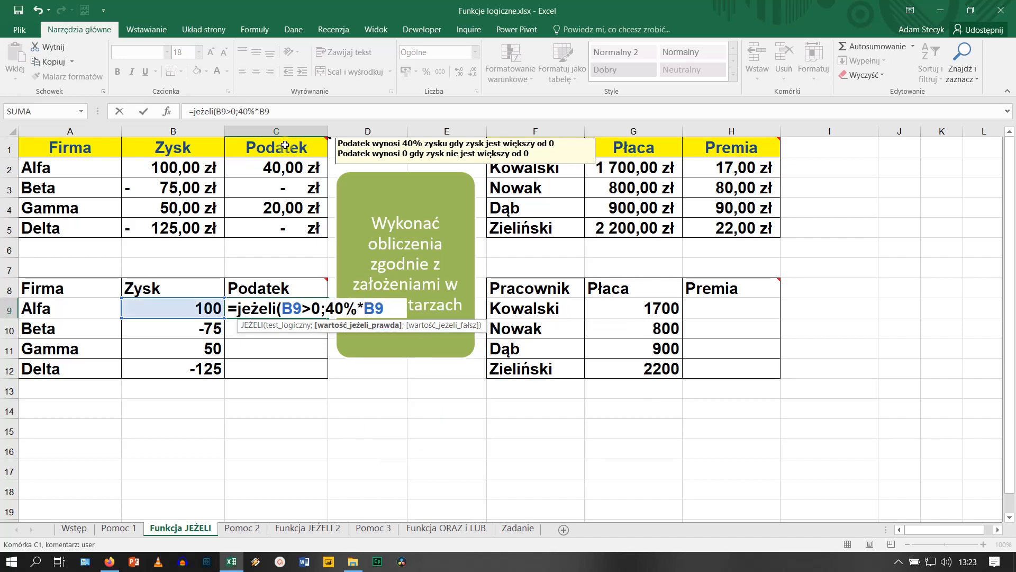
pyautogui.write(';')
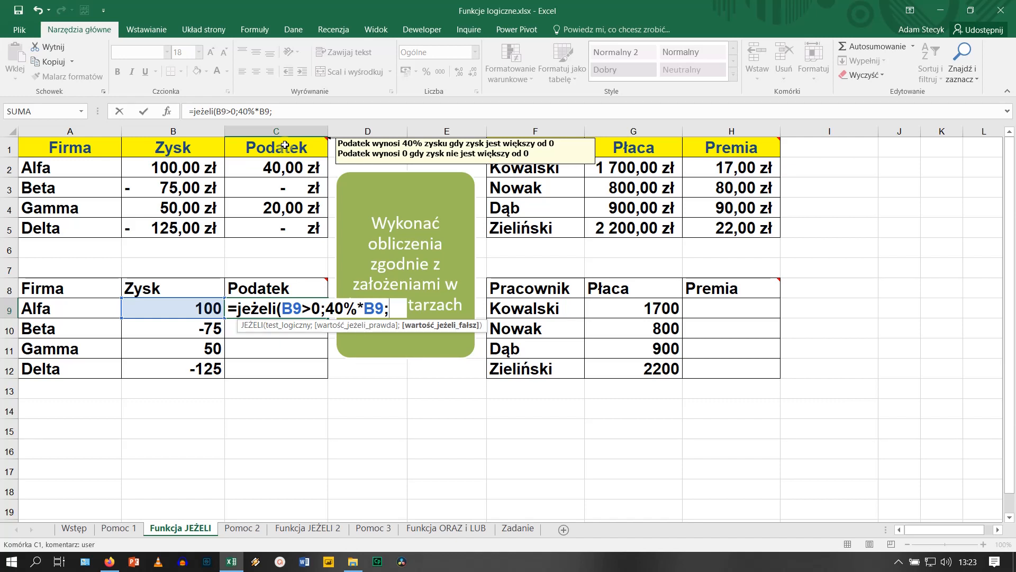
pyautogui.write('0)')
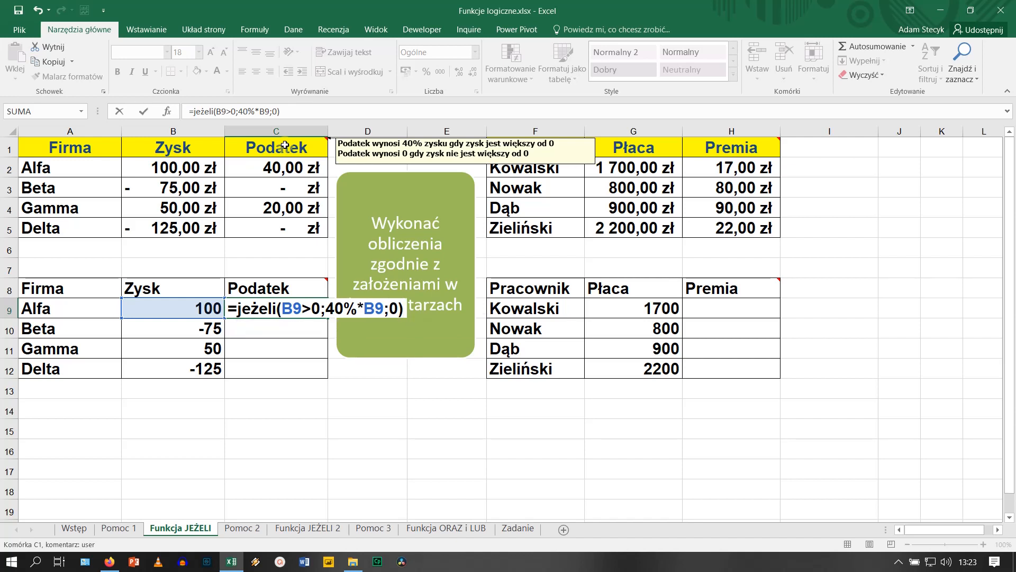
pyautogui.press('Return')
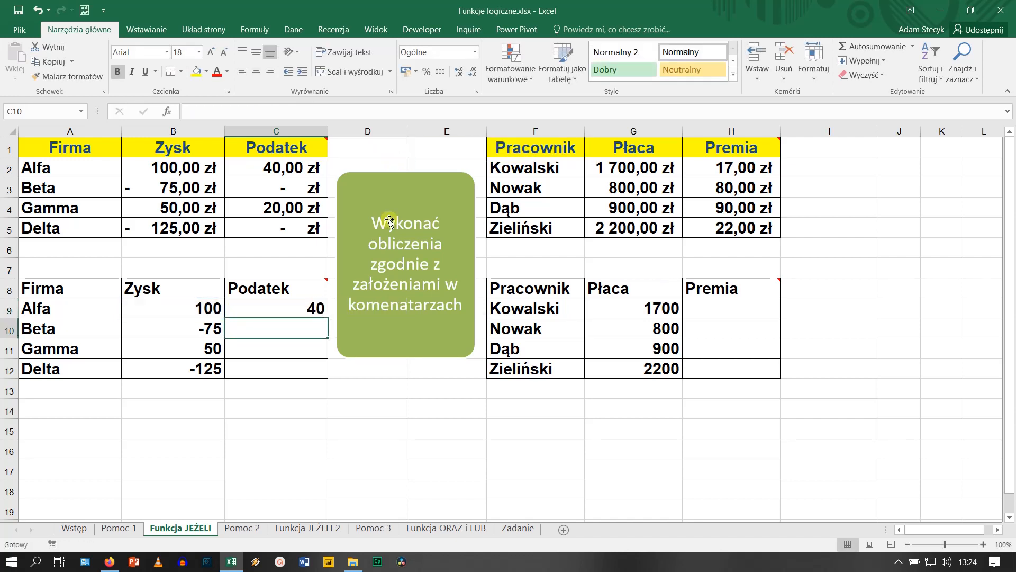
# Copy the tax formula from C9 down to C12 and apply the accounting number format in zł to C9:C12.
pyautogui.click(305, 305)
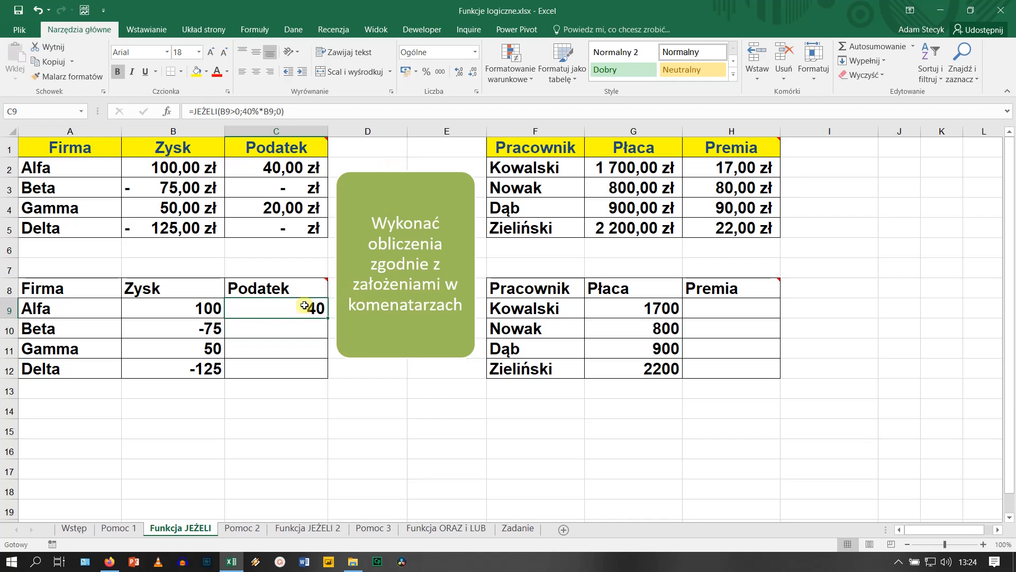
pyautogui.moveTo(327, 318); pyautogui.dragTo(323, 376)
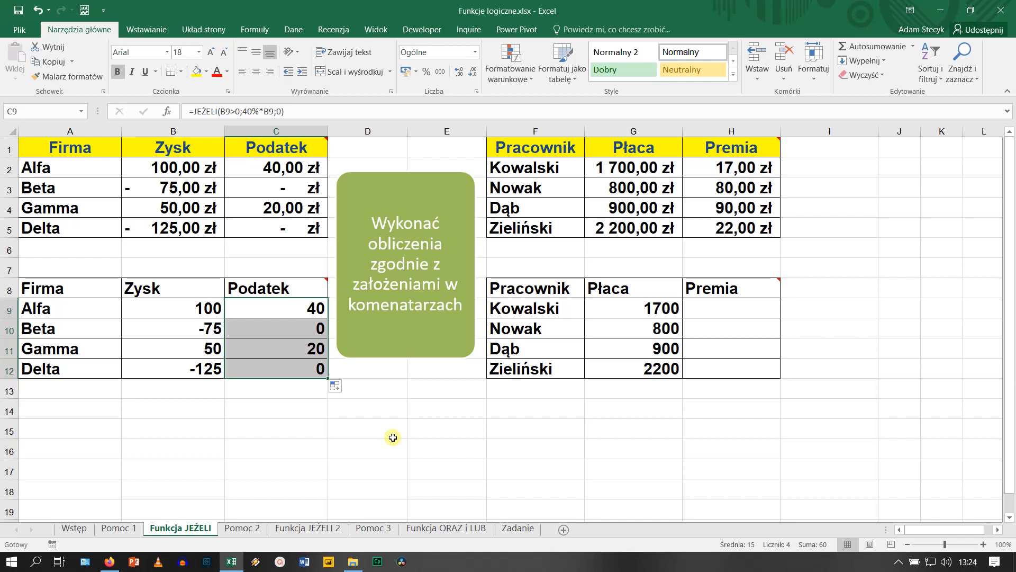
pyautogui.moveTo(285, 314); pyautogui.dragTo(282, 371)
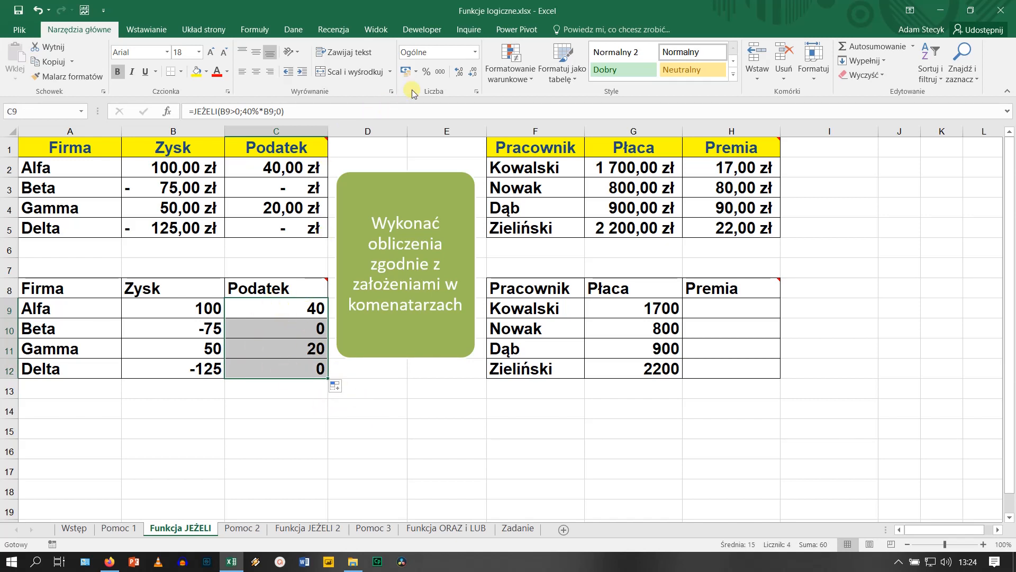
pyautogui.click(407, 72)
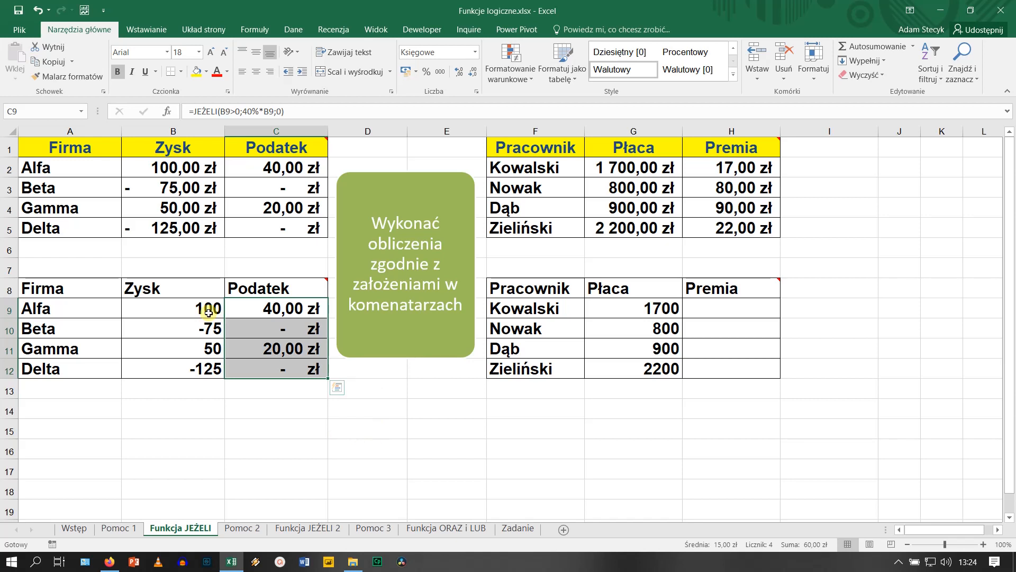
# Test the tax formulas by setting Alfa's profit in B9 to -50 and Beta's profit in B10 to 75.
pyautogui.click(281, 311)
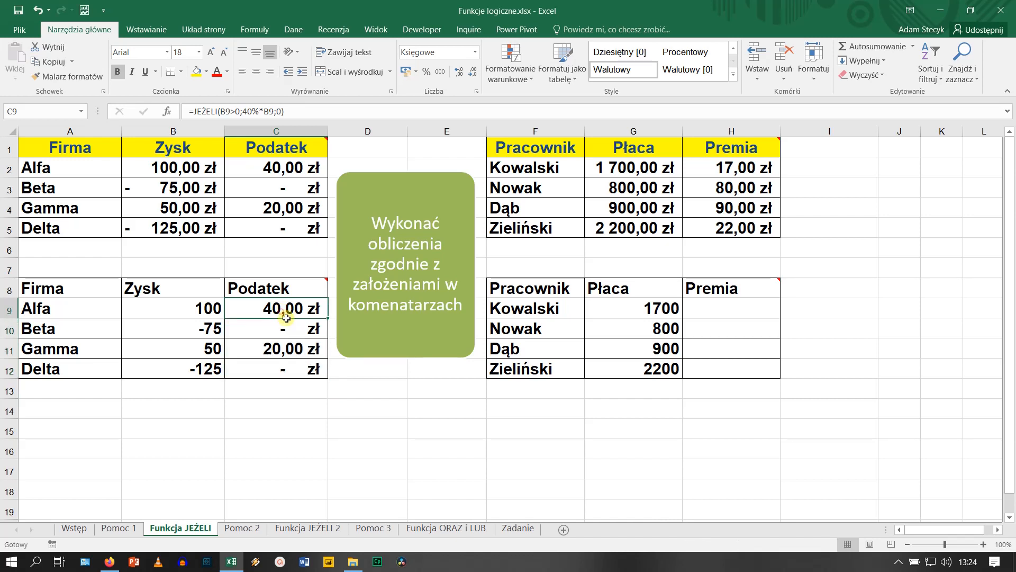
pyautogui.click(191, 330)
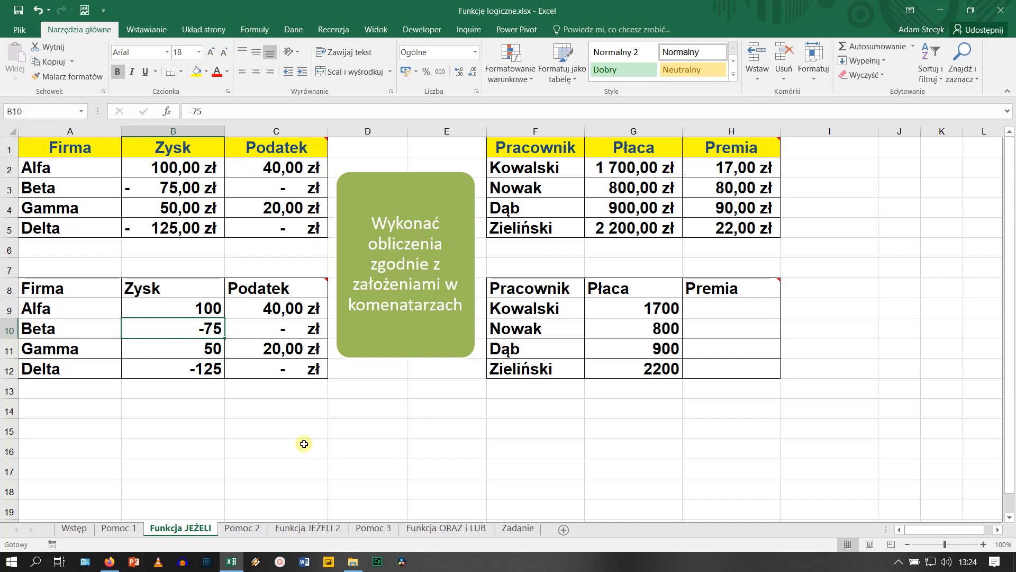
pyautogui.click(291, 338)
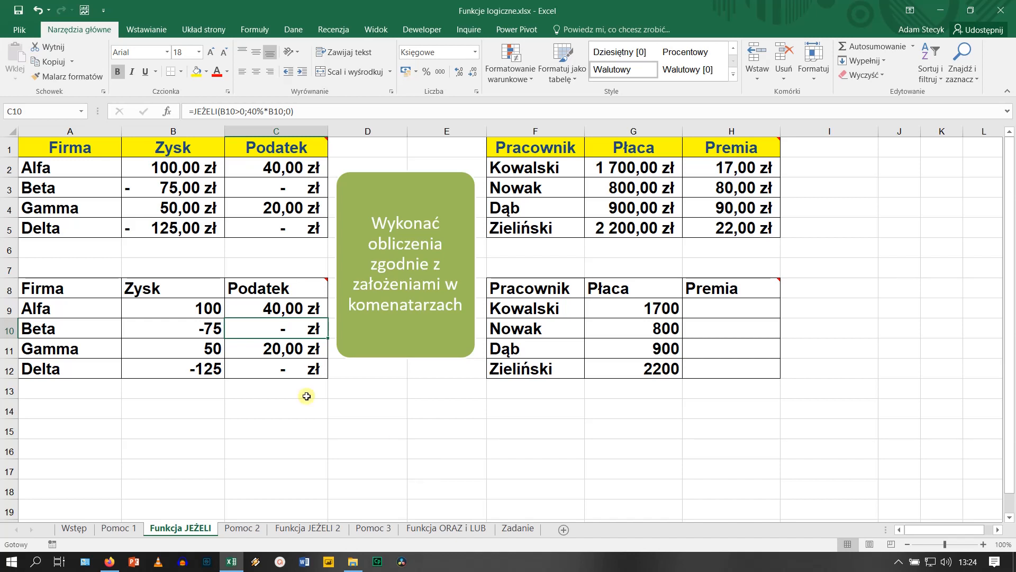
pyautogui.click(200, 305)
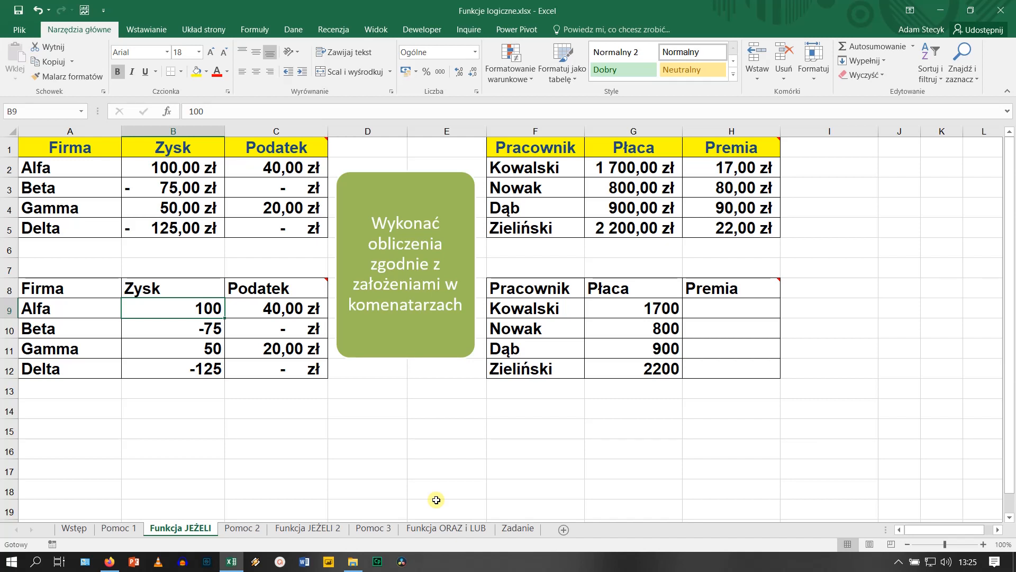
pyautogui.write('-50')
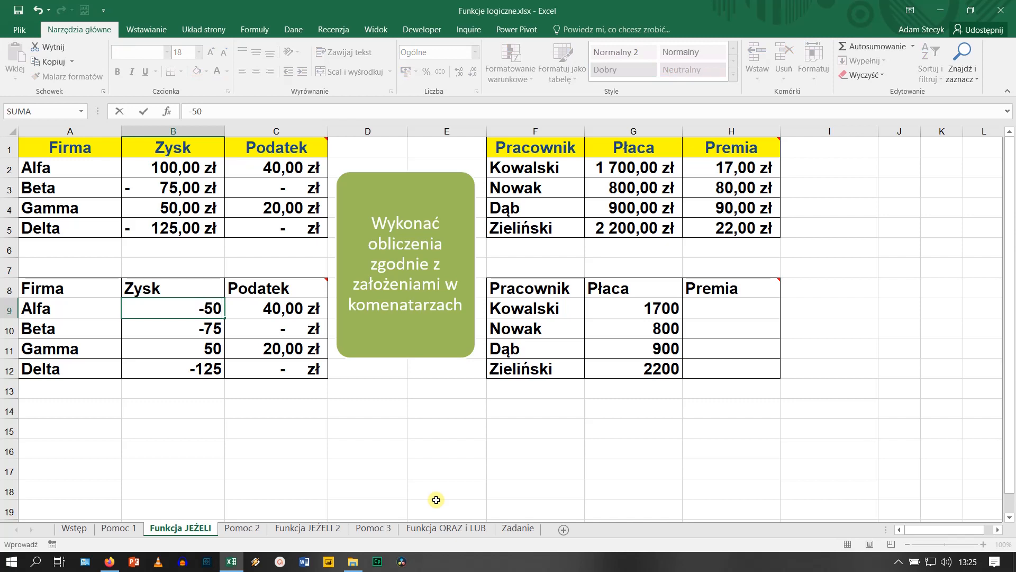
pyautogui.press('Return')
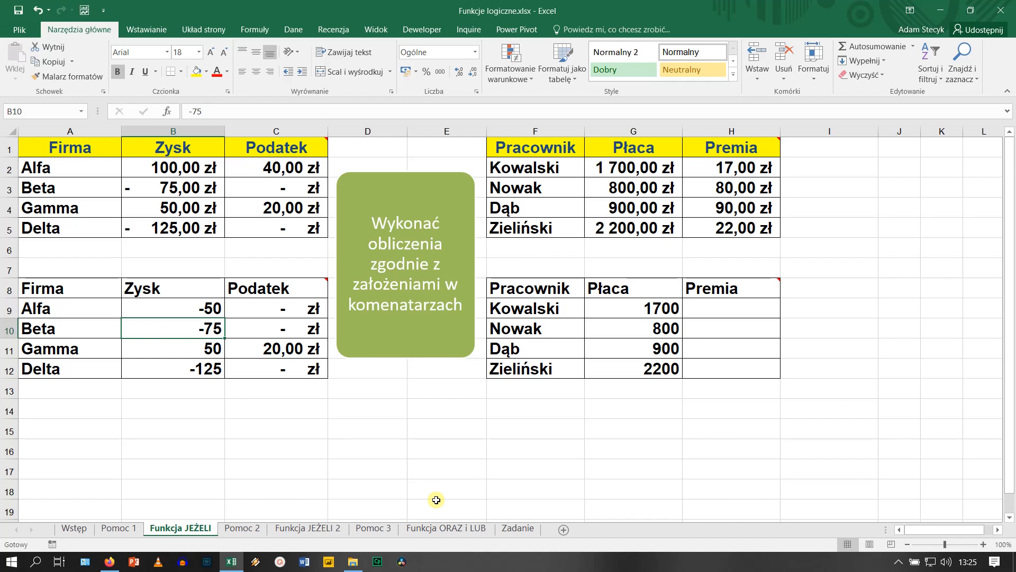
pyautogui.write('75')
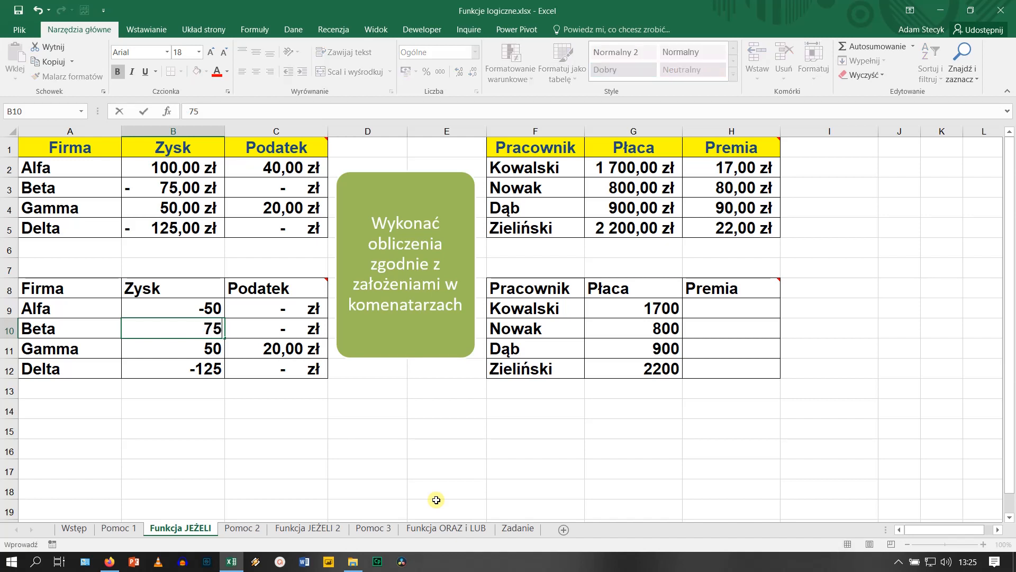
pyautogui.press('Return')
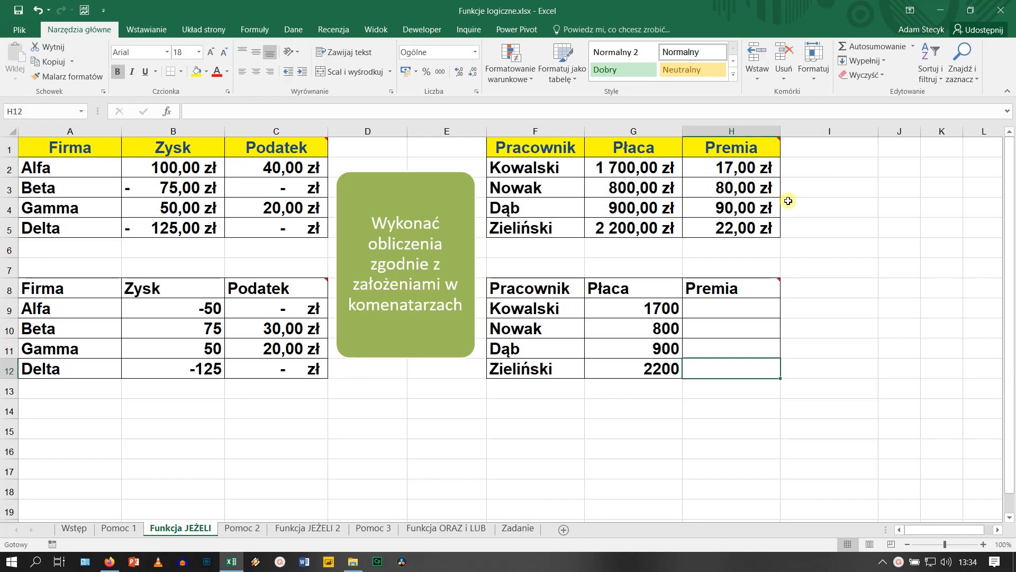
# Check the comment on the Premia header and enter the formula =jeżeli(g9<1000;10%*g9;1%*g9) in H9.
pyautogui.click(566, 148)
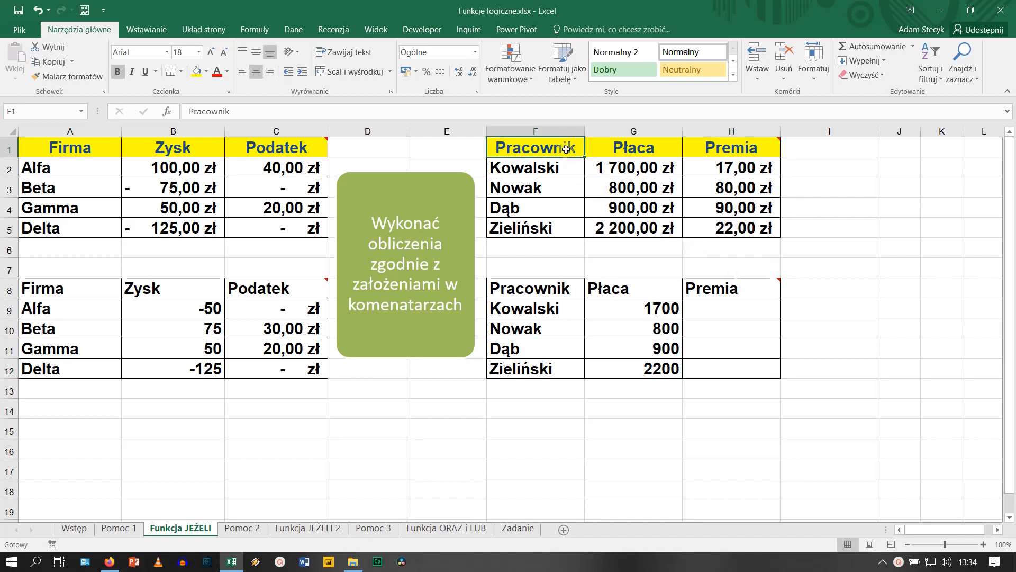
pyautogui.moveTo(732, 152)
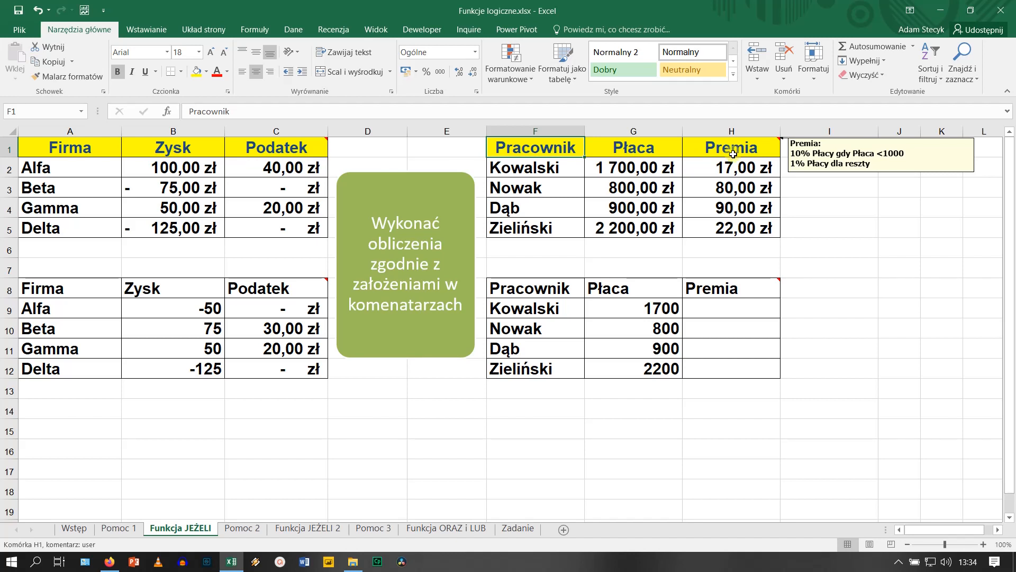
pyautogui.click(758, 303)
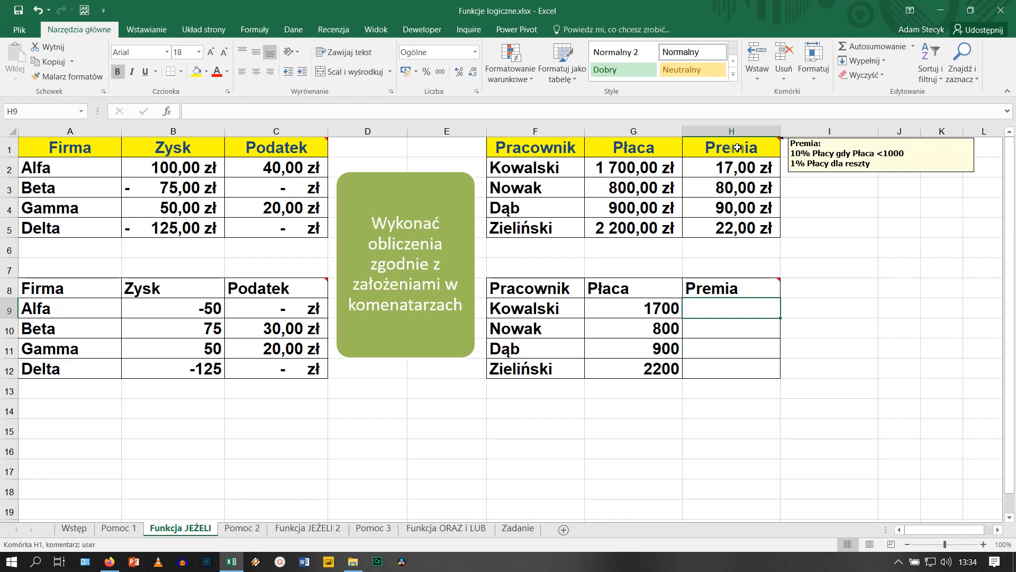
pyautogui.write('=je')
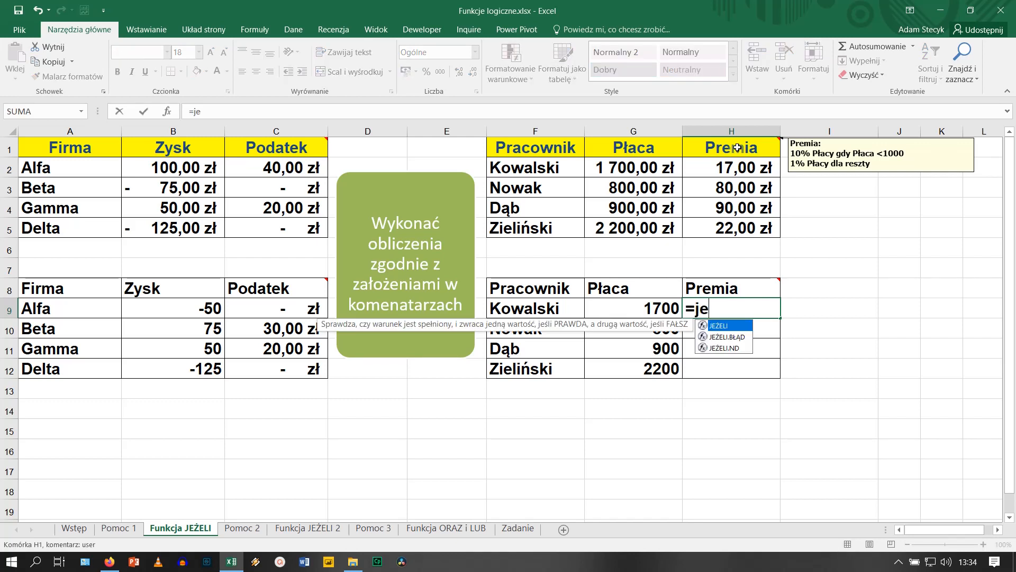
pyautogui.write('żeli(')
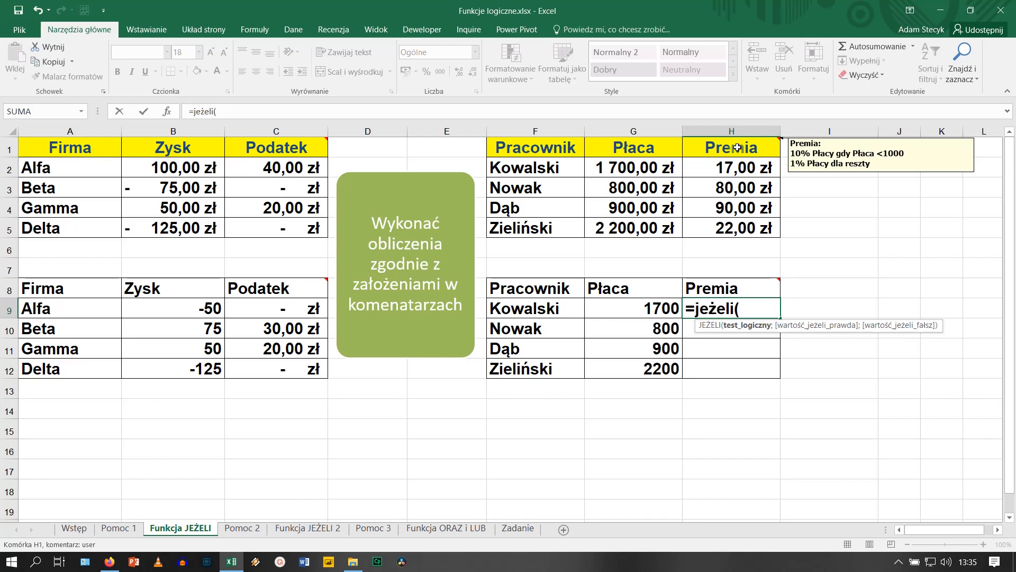
pyautogui.write('g9<1000')
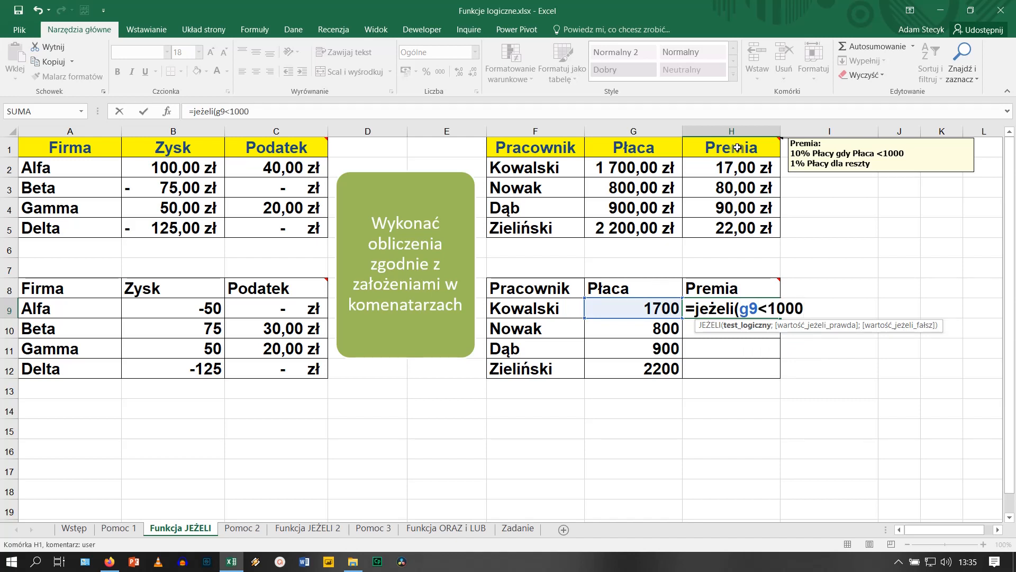
pyautogui.write(';')
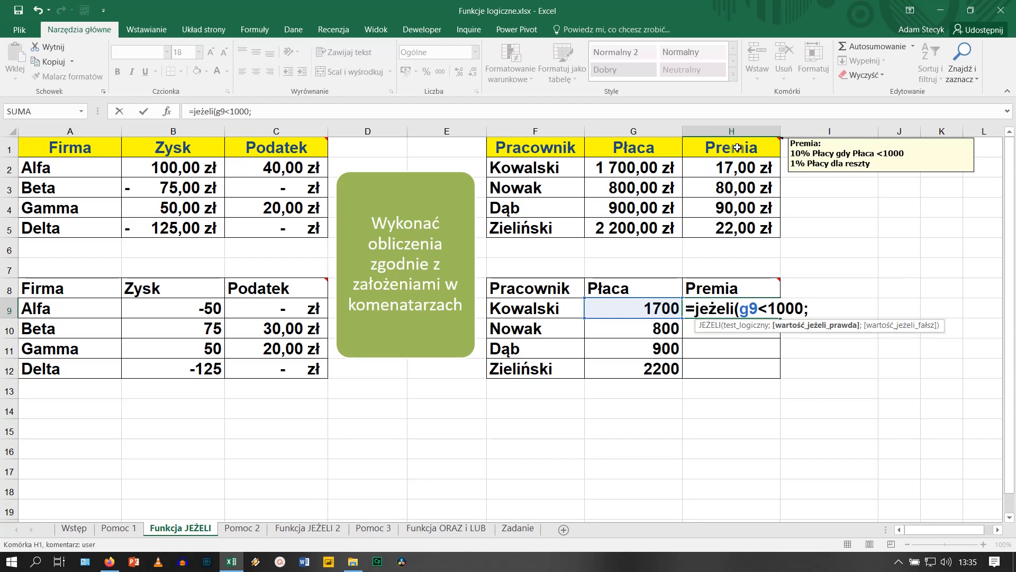
pyautogui.write('10%*g9;')
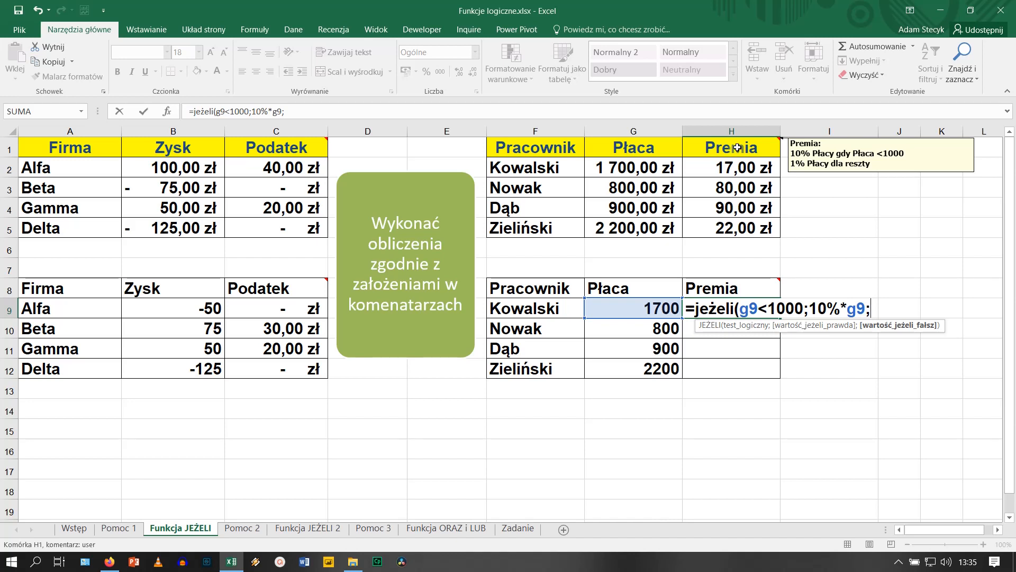
pyautogui.write('1%*g9)')
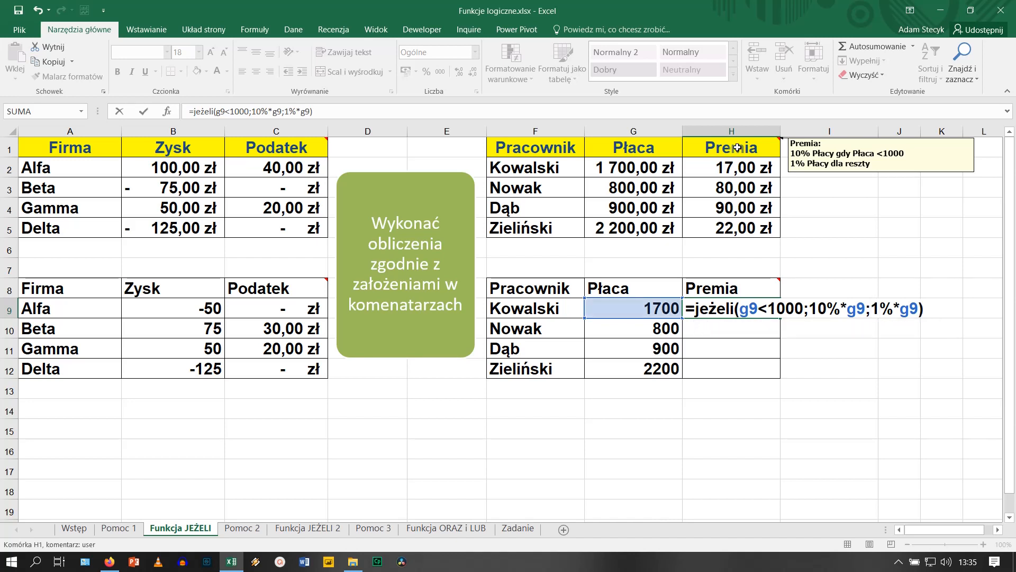
pyautogui.press('Return')
# Copy the bonus formula from H9 down to H12, apply the accounting number format in zł, and review the formula in H9.
pyautogui.click(750, 313)
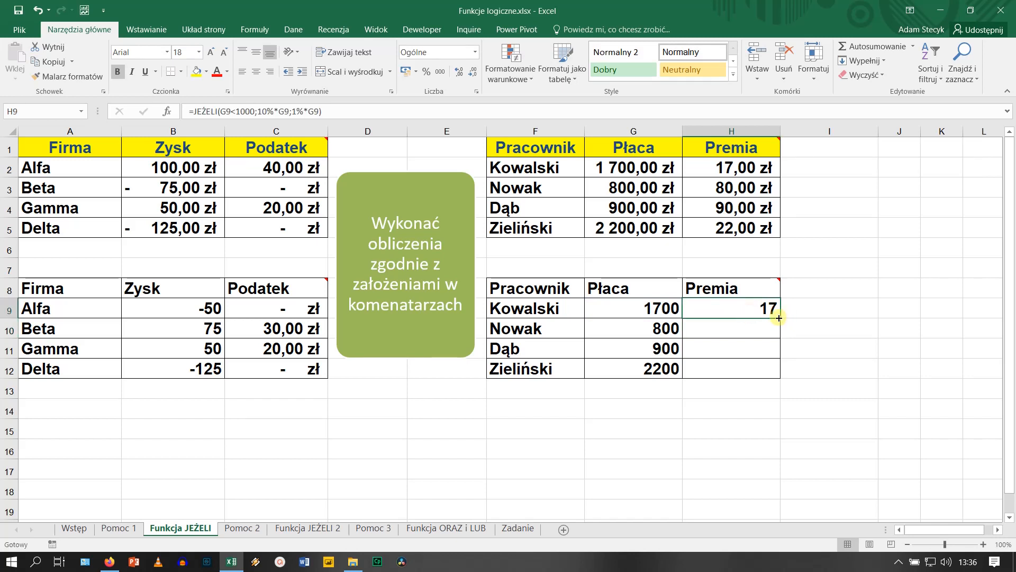
pyautogui.moveTo(780, 318); pyautogui.dragTo(764, 375)
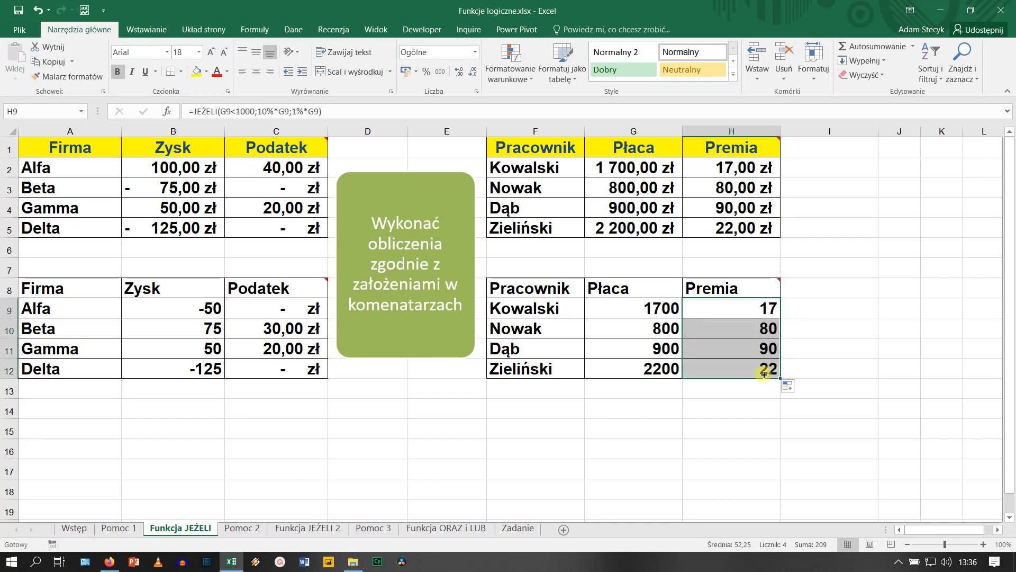
pyautogui.click(404, 72)
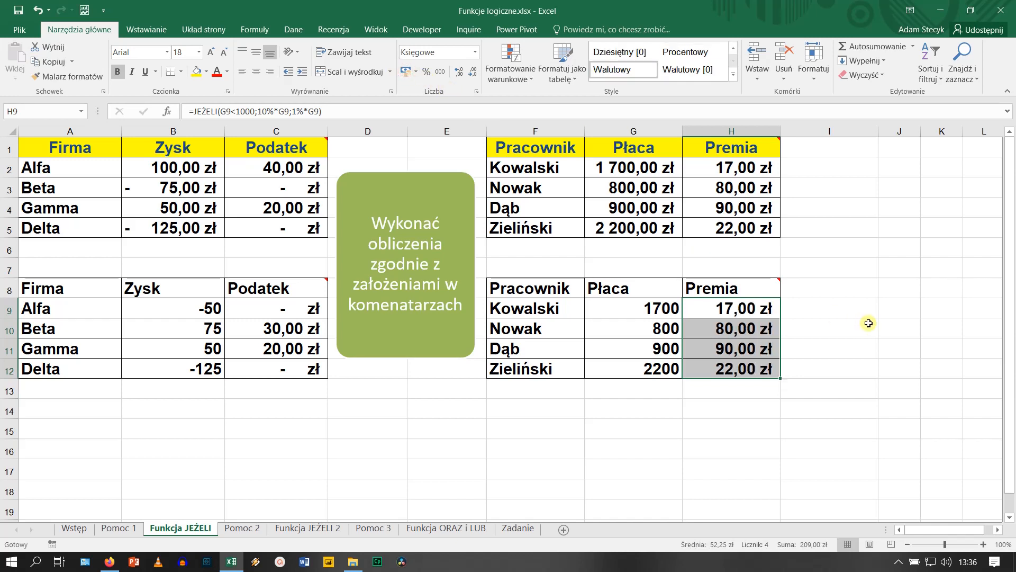
pyautogui.press('F2')
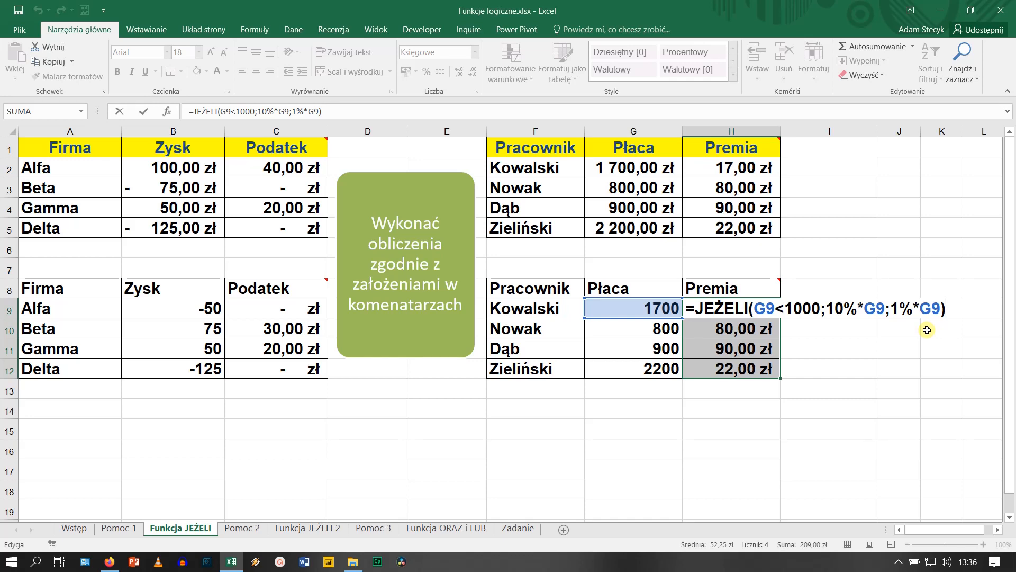
pyautogui.press('Return')
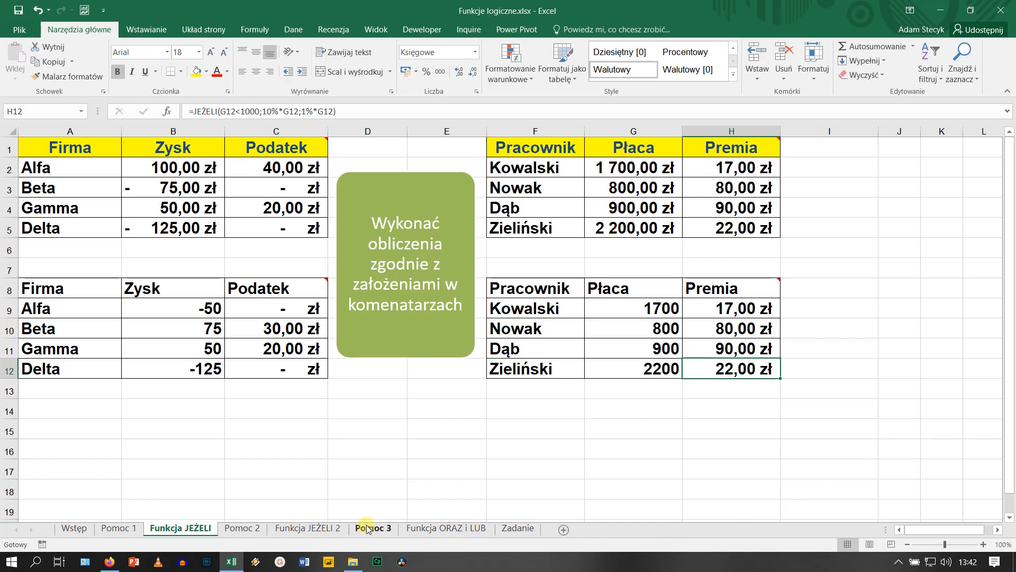
# On the Funkcja JEŻELI 2 sheet, check the Podatek header's comment and enter =jeżeli(b9>500;33%*b9;jeżeli(b9>0;22%*b9;0)) in C9.
pyautogui.click(305, 528)
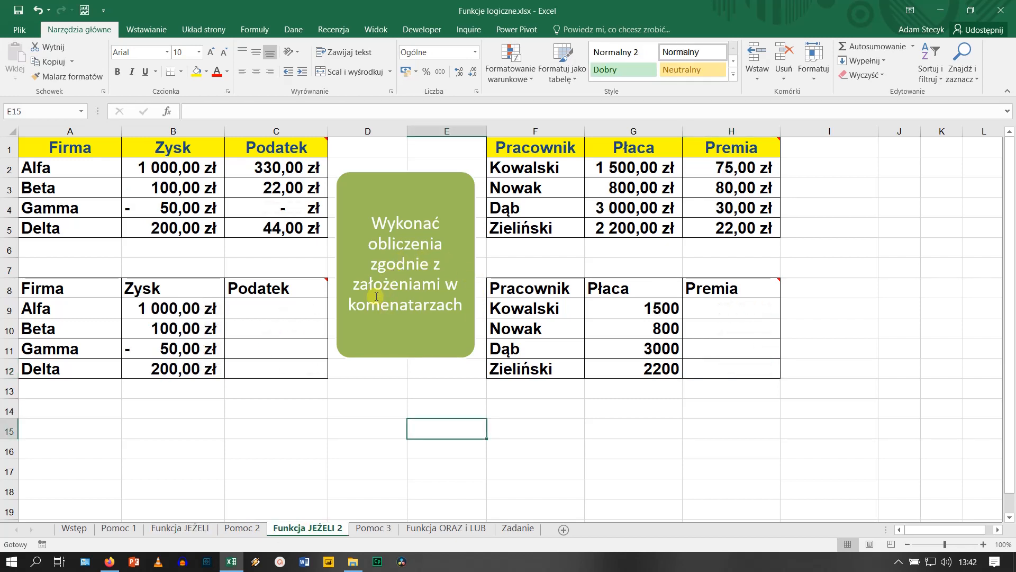
pyautogui.moveTo(306, 149)
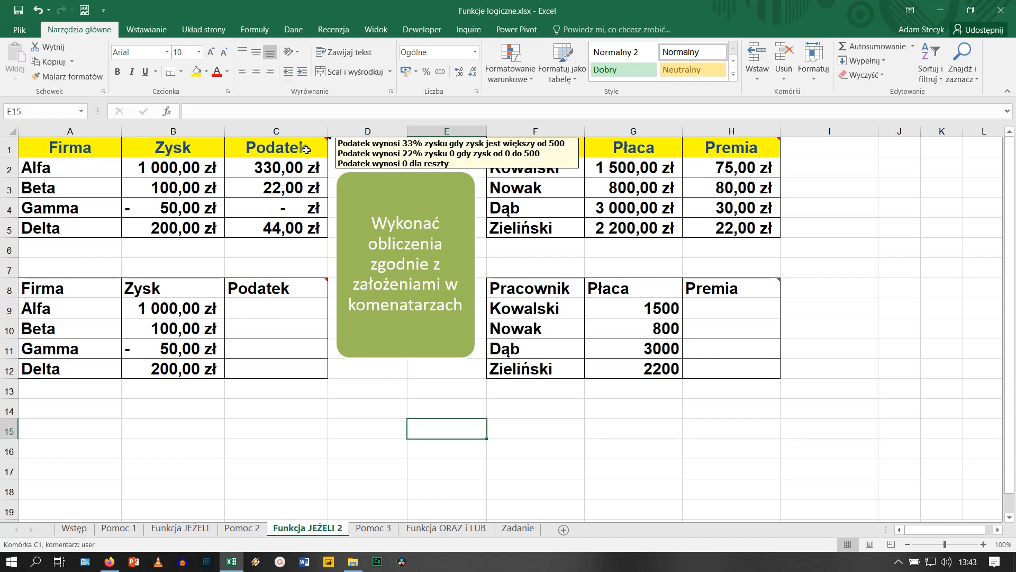
pyautogui.click(277, 308)
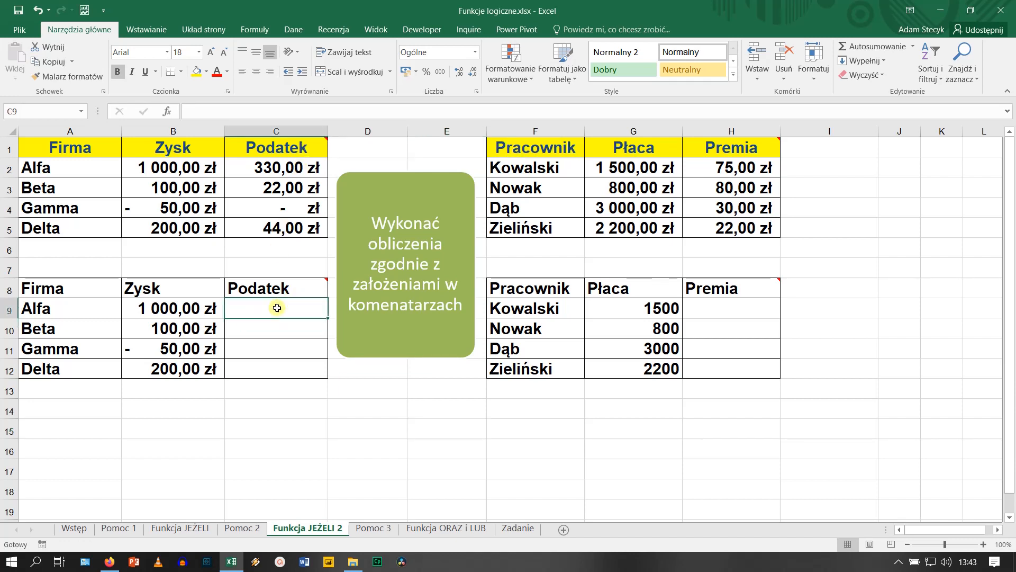
pyautogui.moveTo(272, 148)
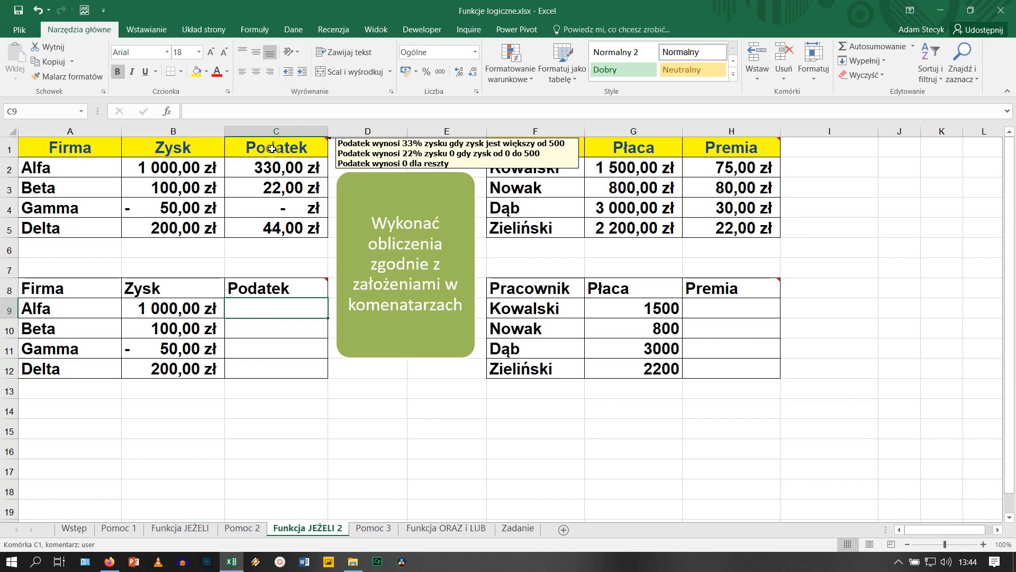
pyautogui.write('=jeżeli(')
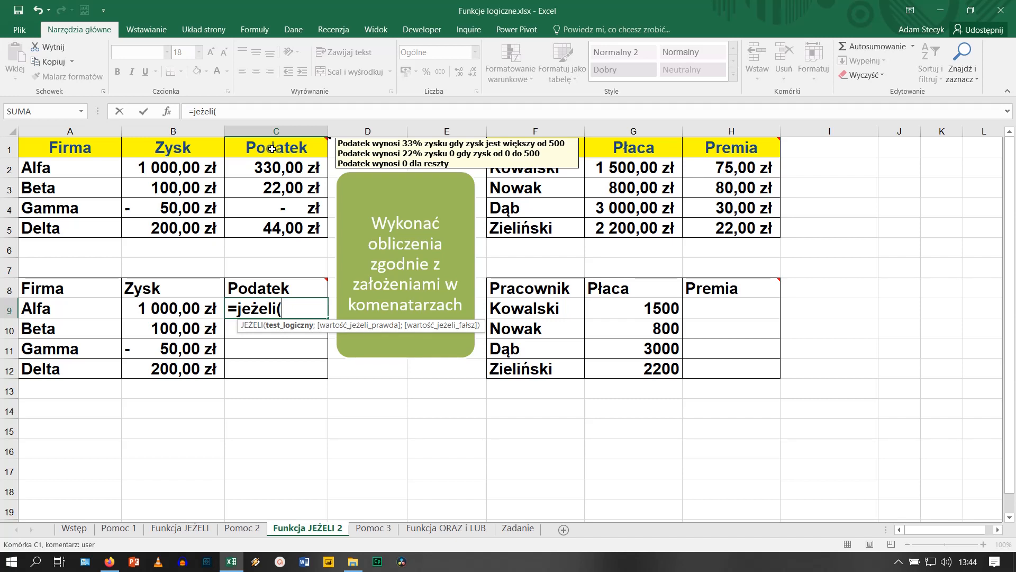
pyautogui.write('b9>500;')
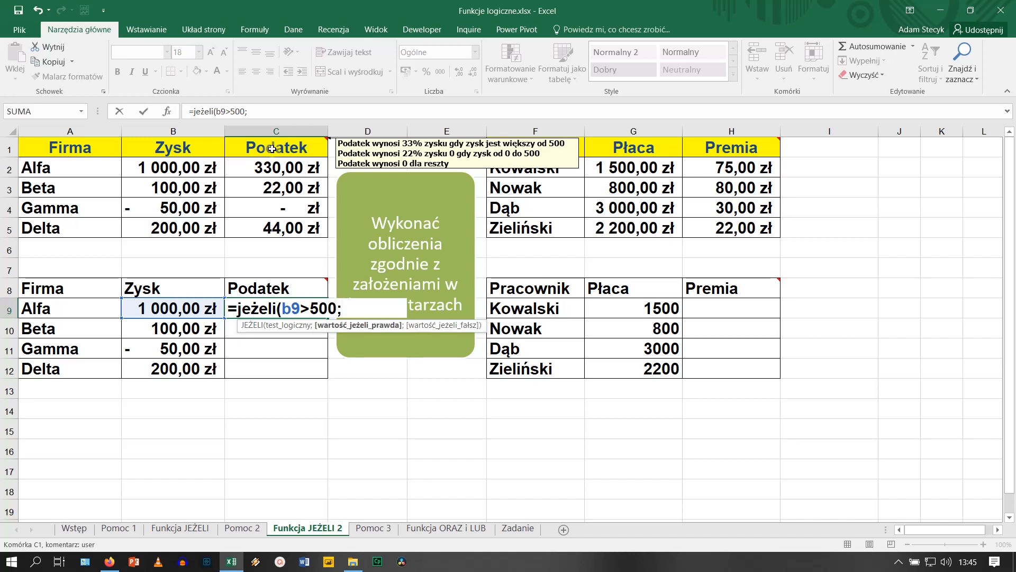
pyautogui.write('33%*b9;')
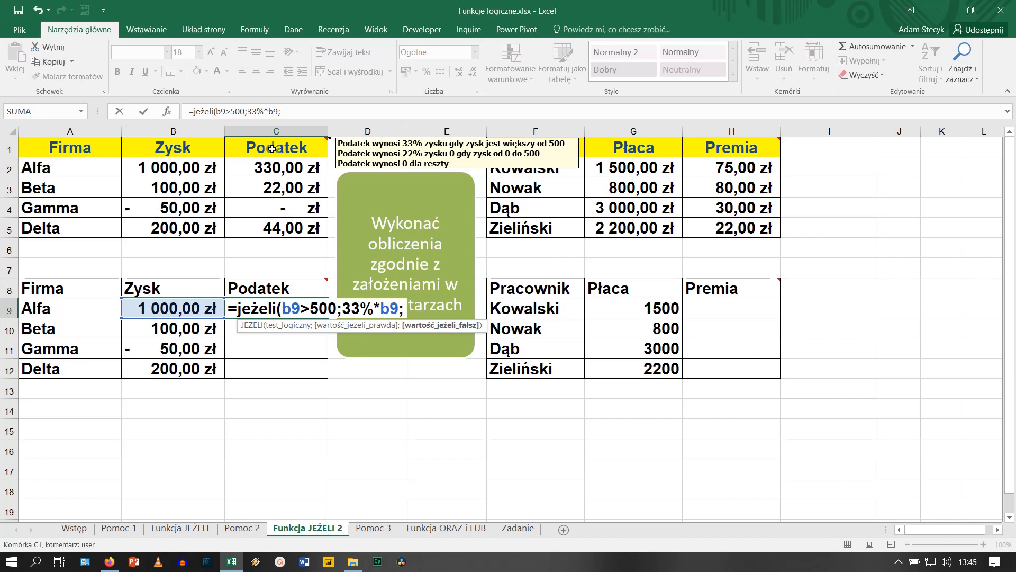
pyautogui.write('jeżeli(')
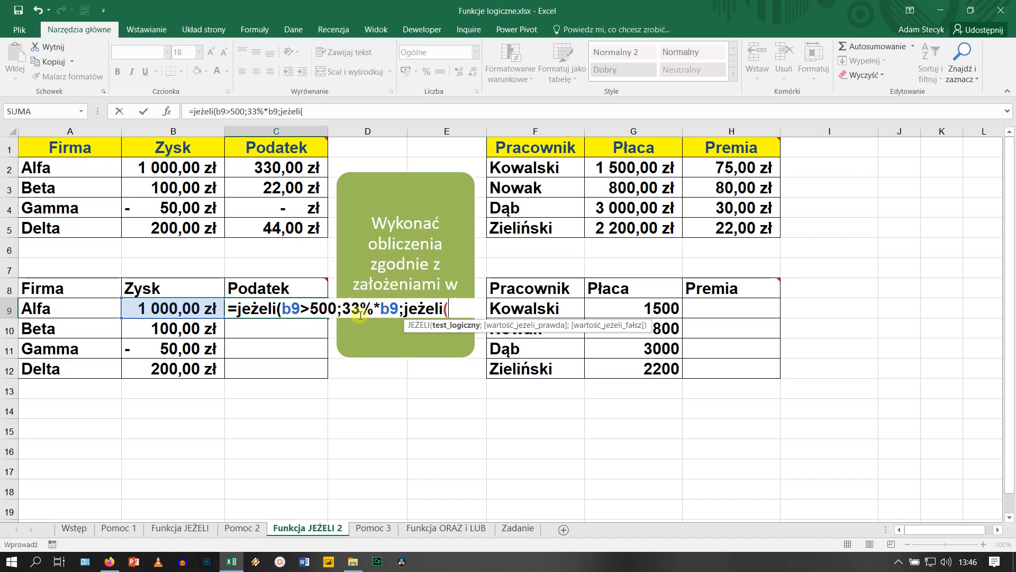
pyautogui.moveTo(296, 148)
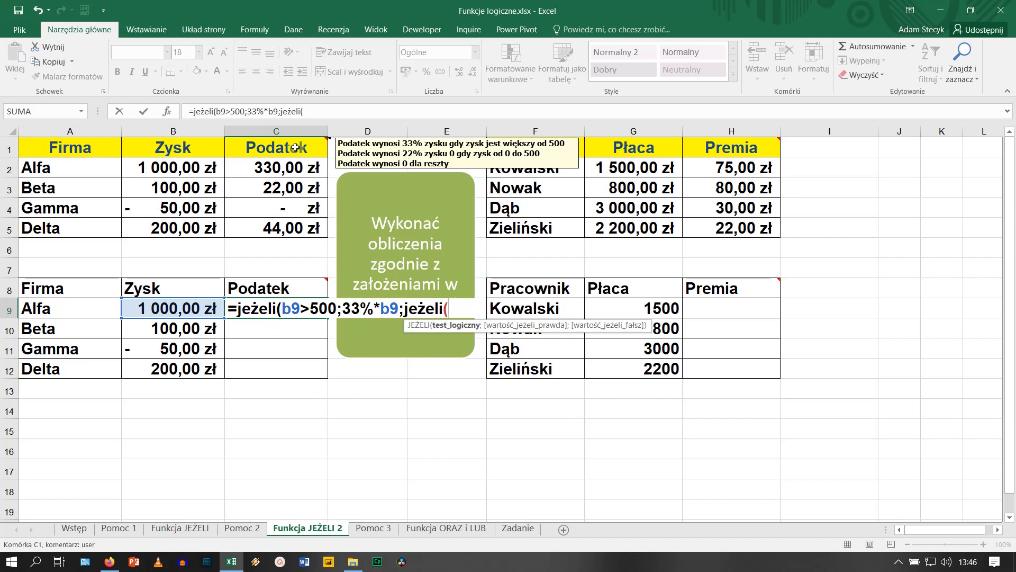
pyautogui.write('b9>0;')
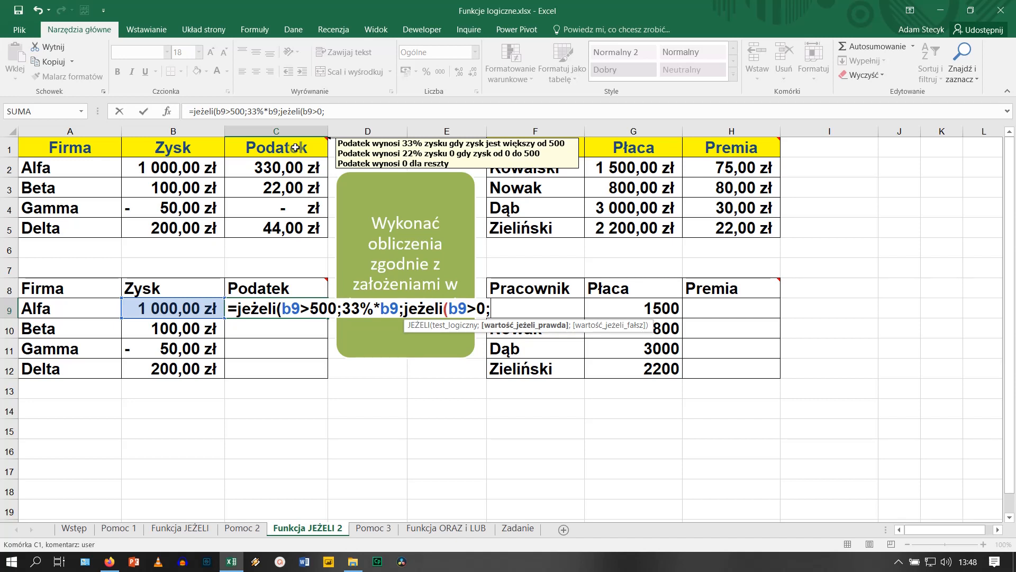
pyautogui.write('22%*b9;')
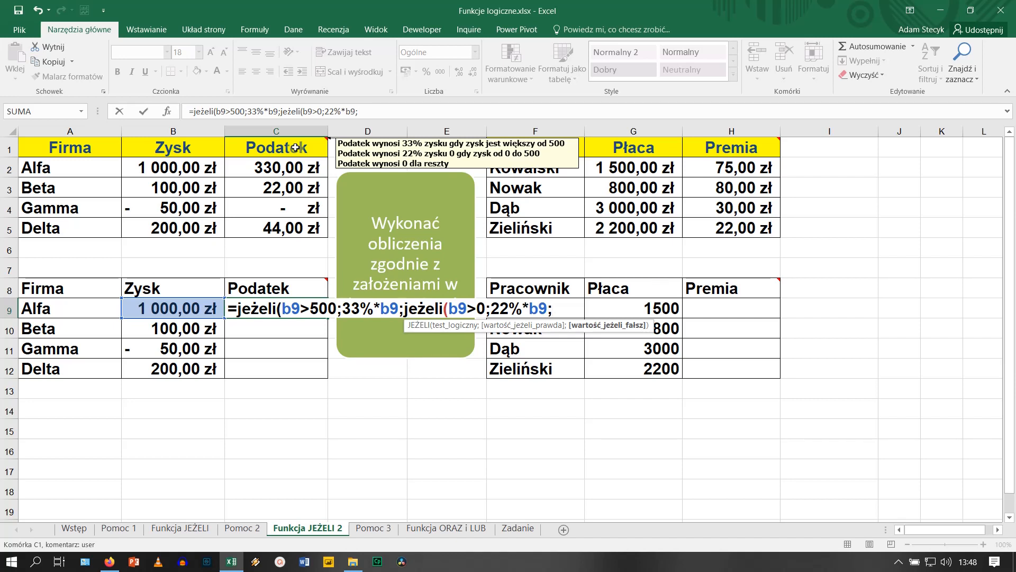
pyautogui.write('0))')
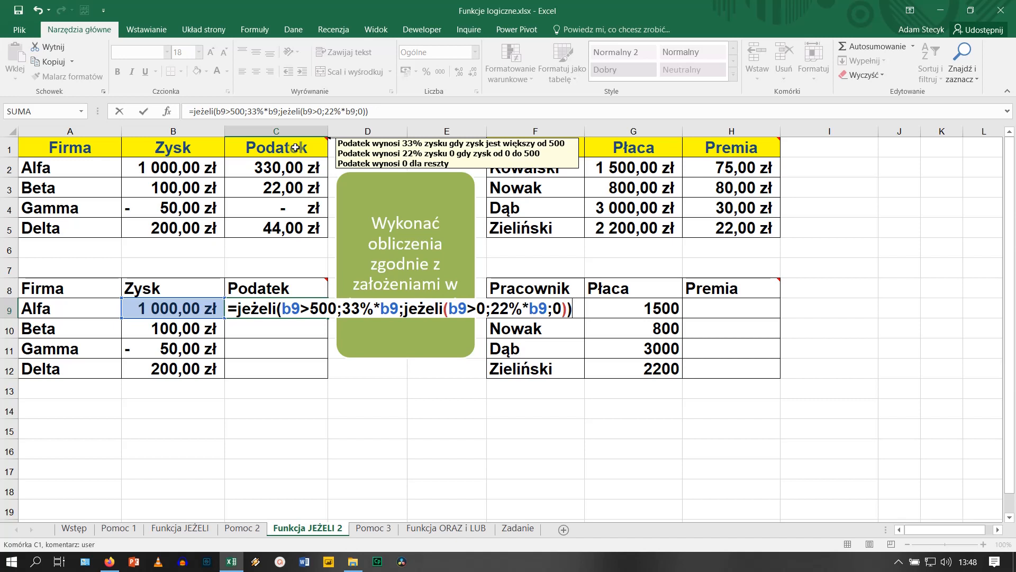
pyautogui.press('Return')
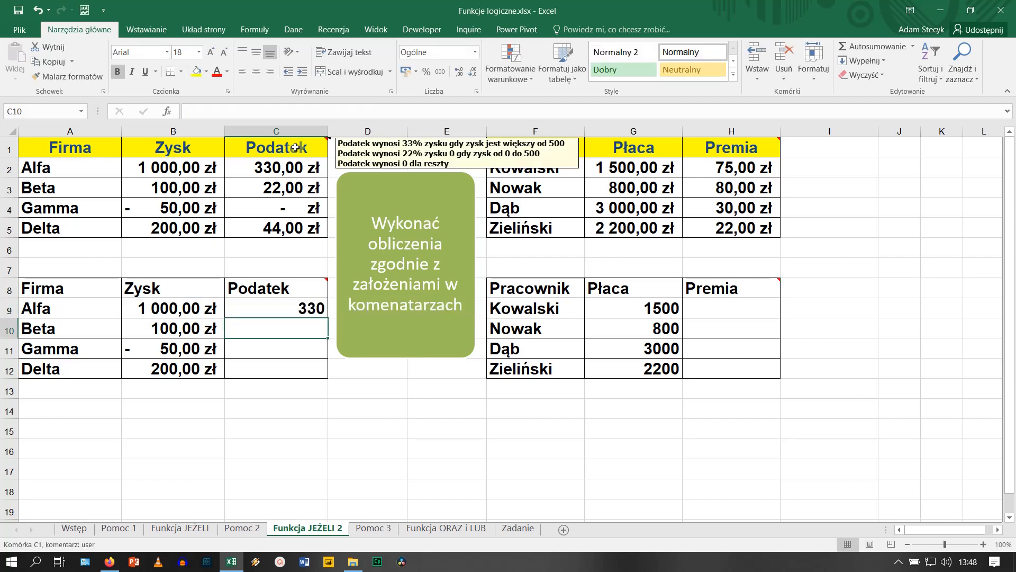
# Copy the nested tax formula from C9 down to C12 and apply the accounting number format in zł to C9:C12.
pyautogui.click(292, 308)
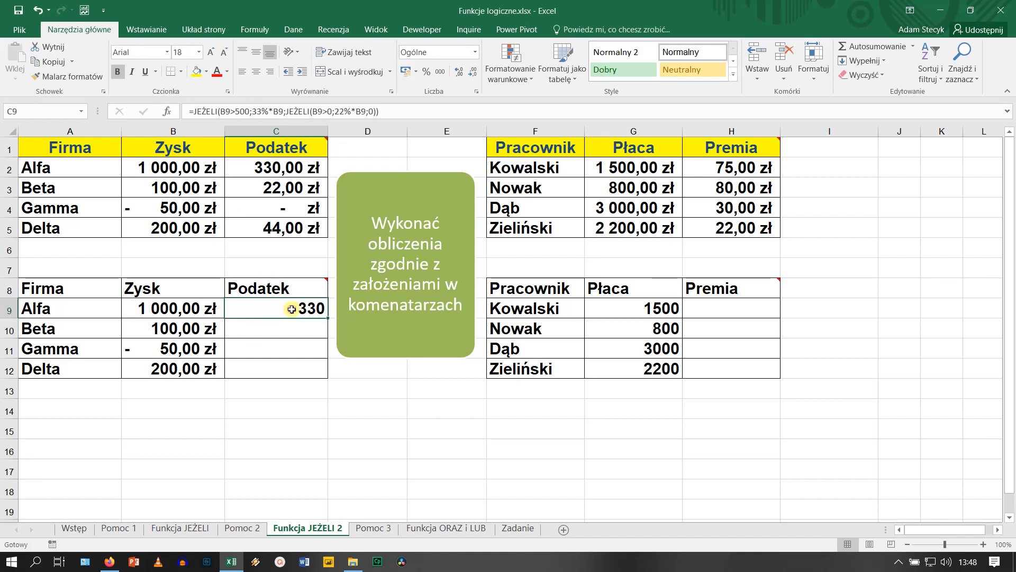
pyautogui.doubleClick(328, 318)
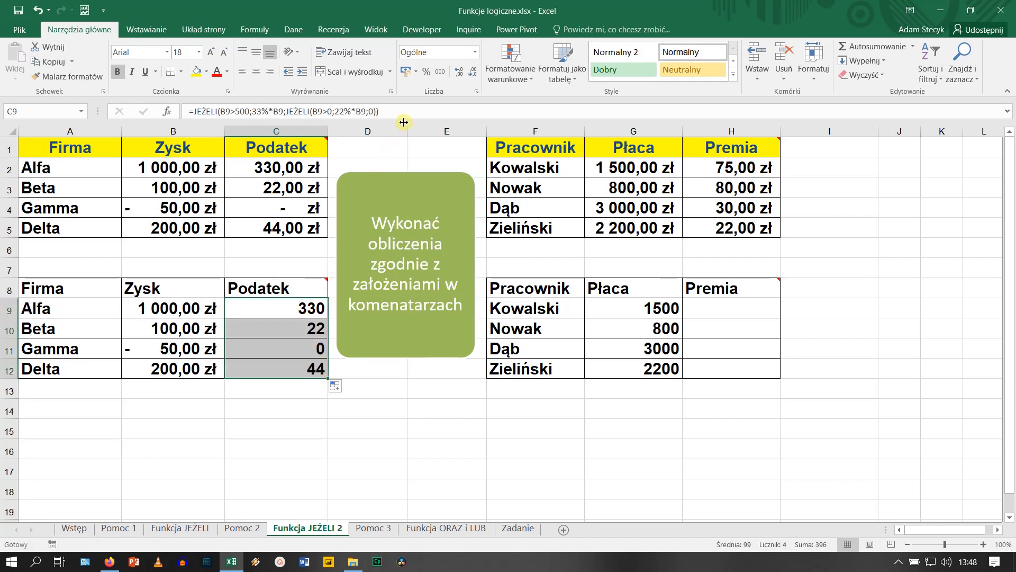
pyautogui.click(405, 71)
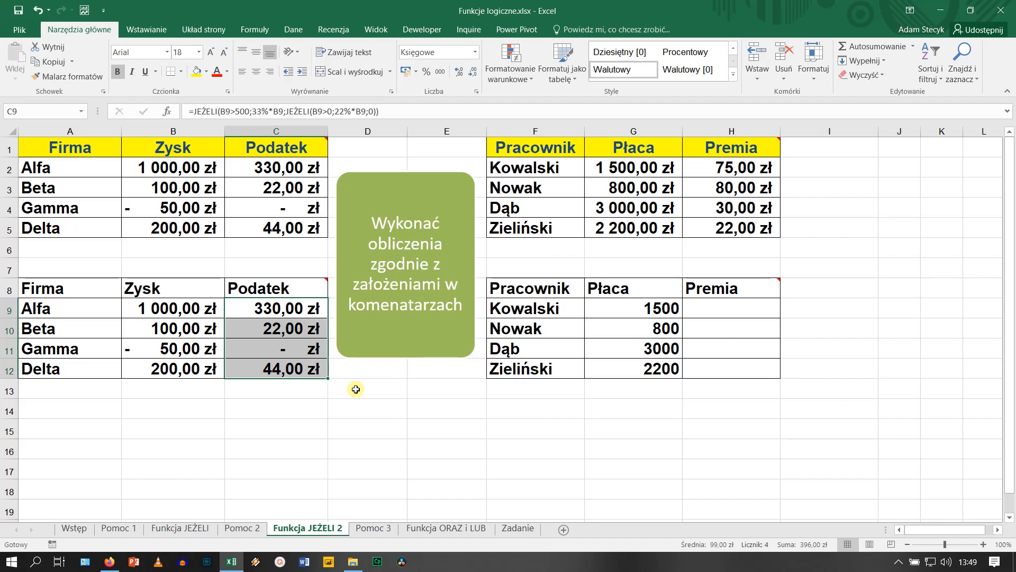
# Review the nested JEŻELI formula in C9 and the explanation of nested conditions on the Pomoc 2 sheet.
pyautogui.click(307, 312)
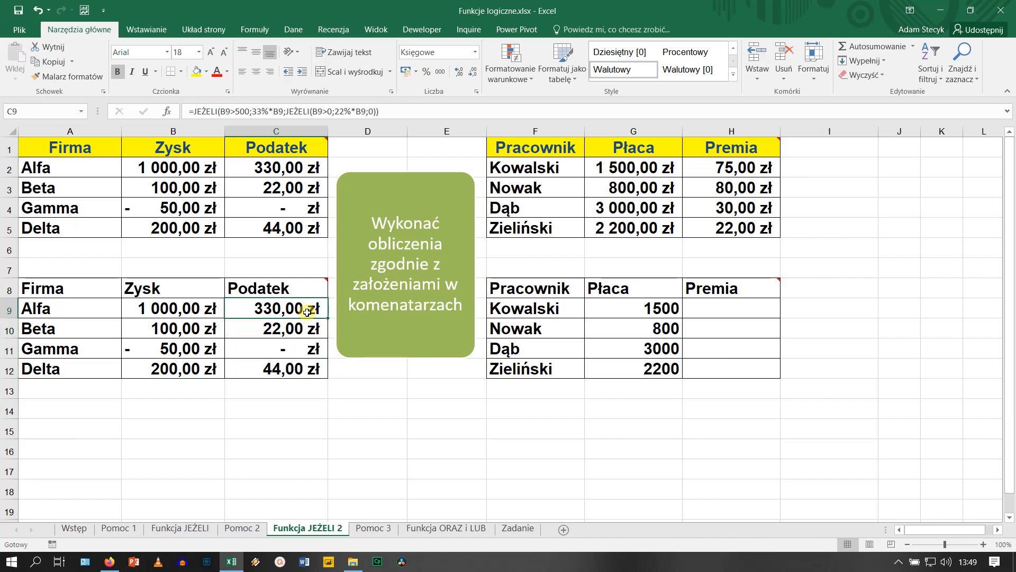
pyautogui.doubleClick(307, 312)
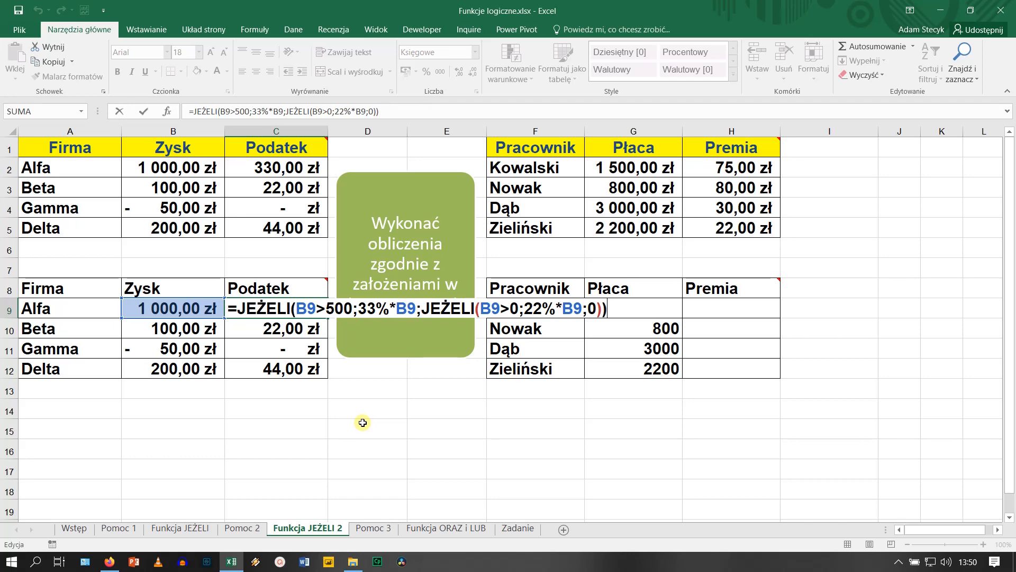
pyautogui.press('Return')
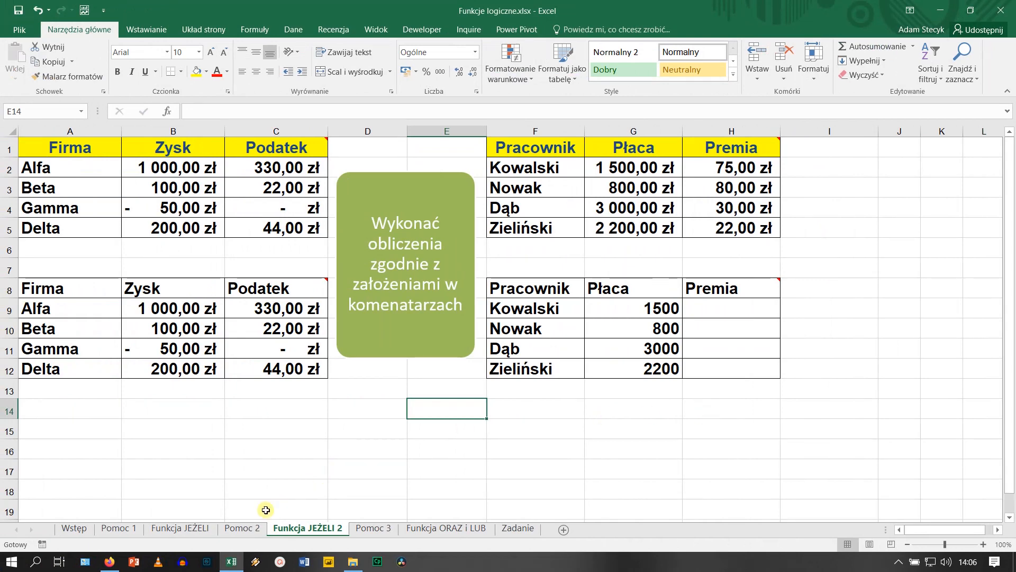
pyautogui.click(243, 528)
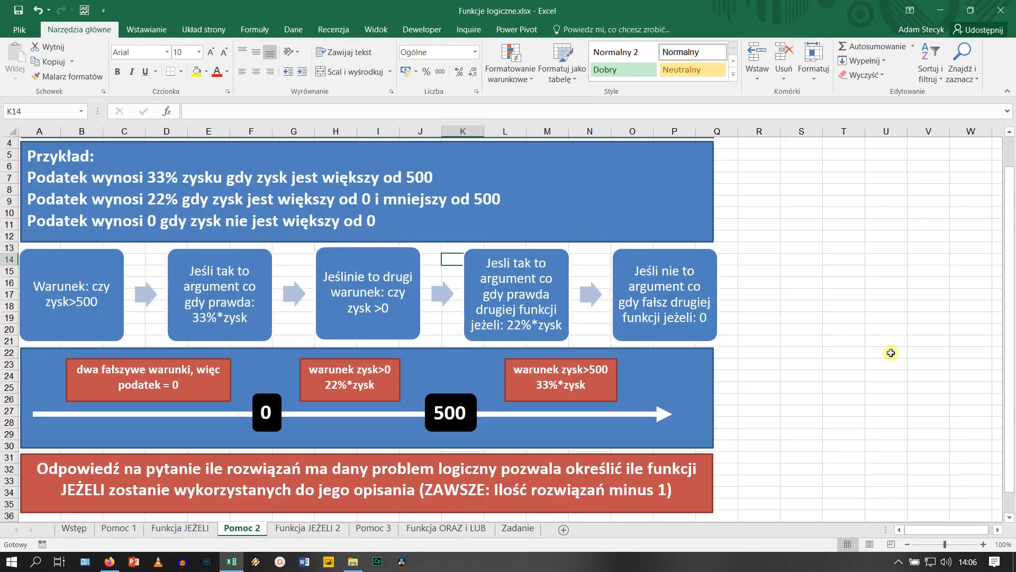
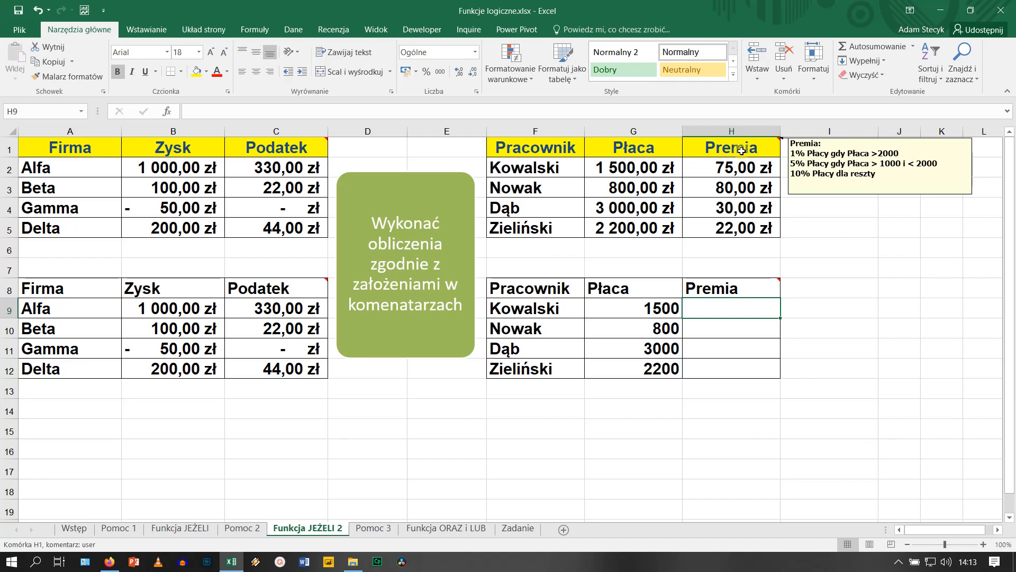
# On the Funkcja JEŻELI 2 sheet, enter the bonus formula =jeżeli(g9>2000;1%*g9;jeżeli(g9>1000;5%*g9;10%*g9)) in H9.
pyautogui.write('=jeżeli(')
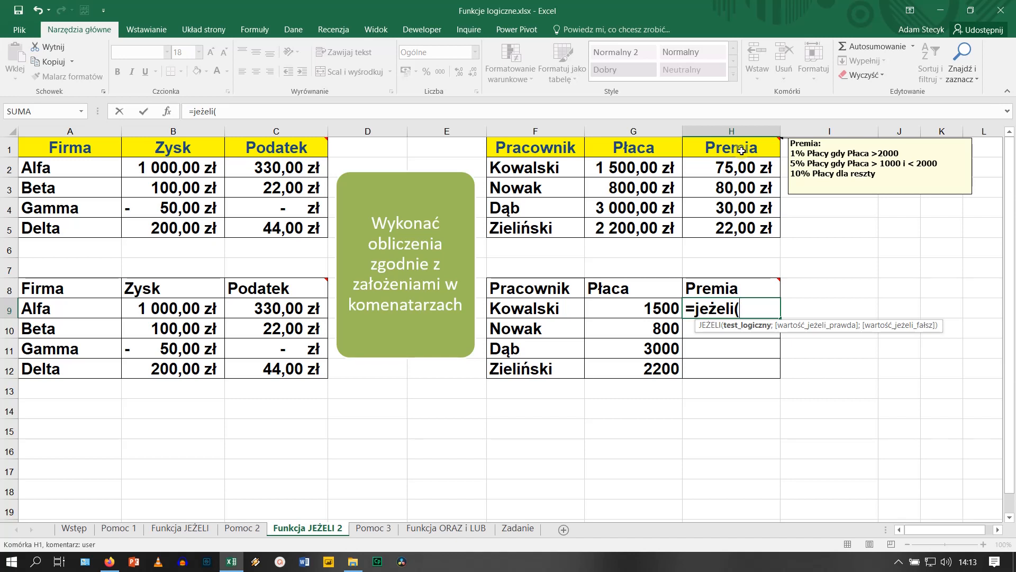
pyautogui.write('g9>2000;')
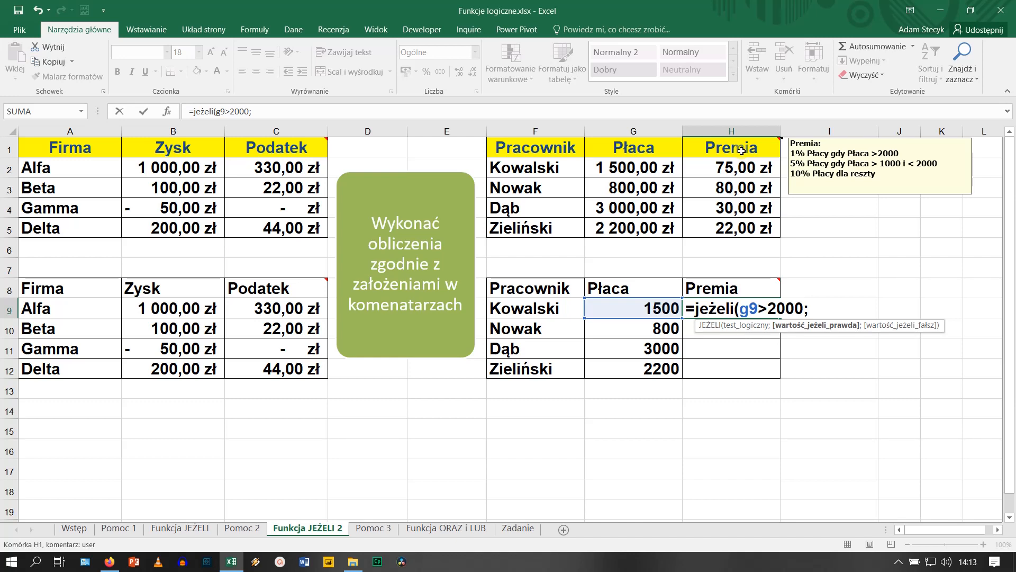
pyautogui.write('1%*g9;')
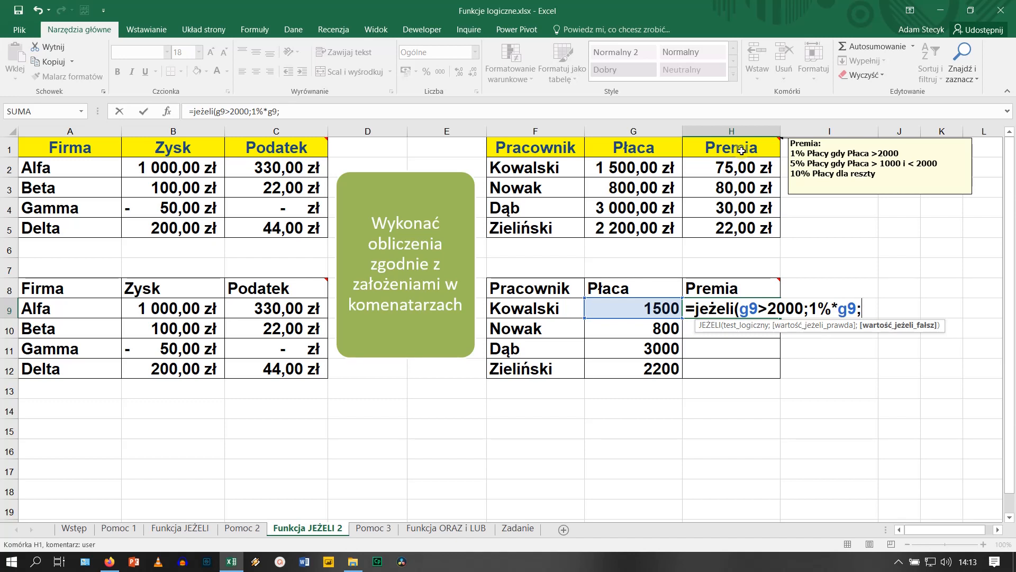
pyautogui.write('jeżeli(')
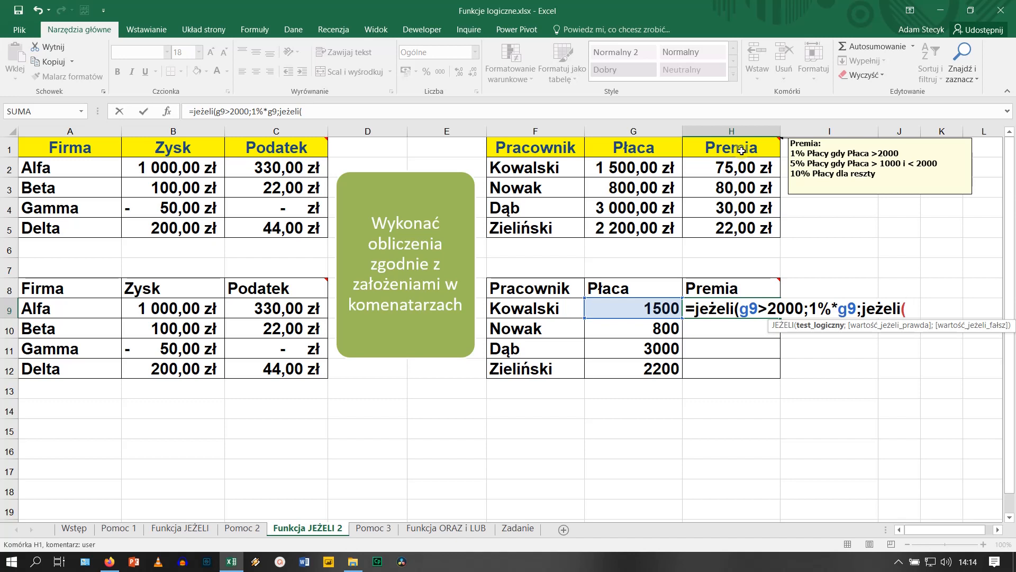
pyautogui.write('g9>1000;')
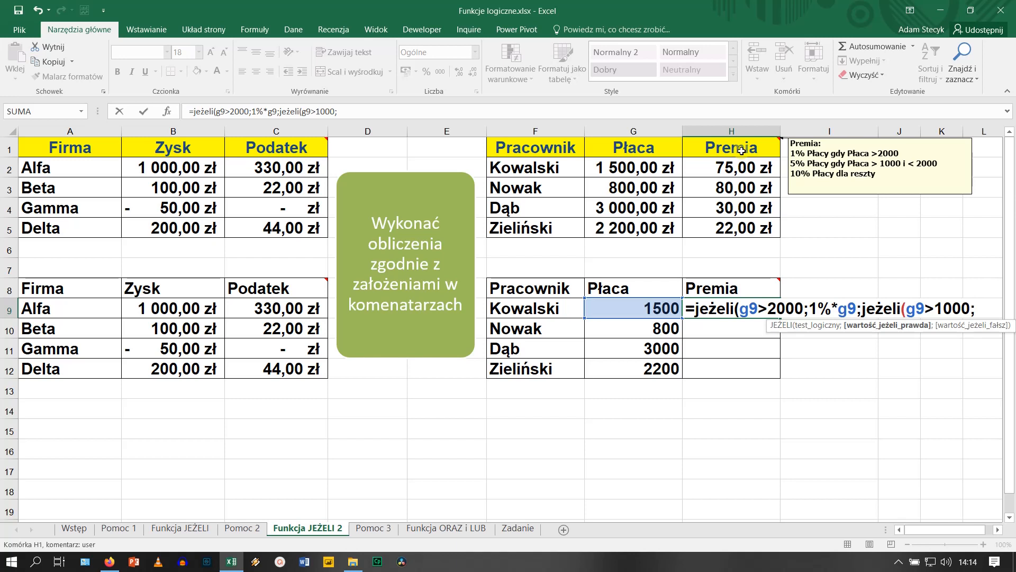
pyautogui.write('5%*g9;')
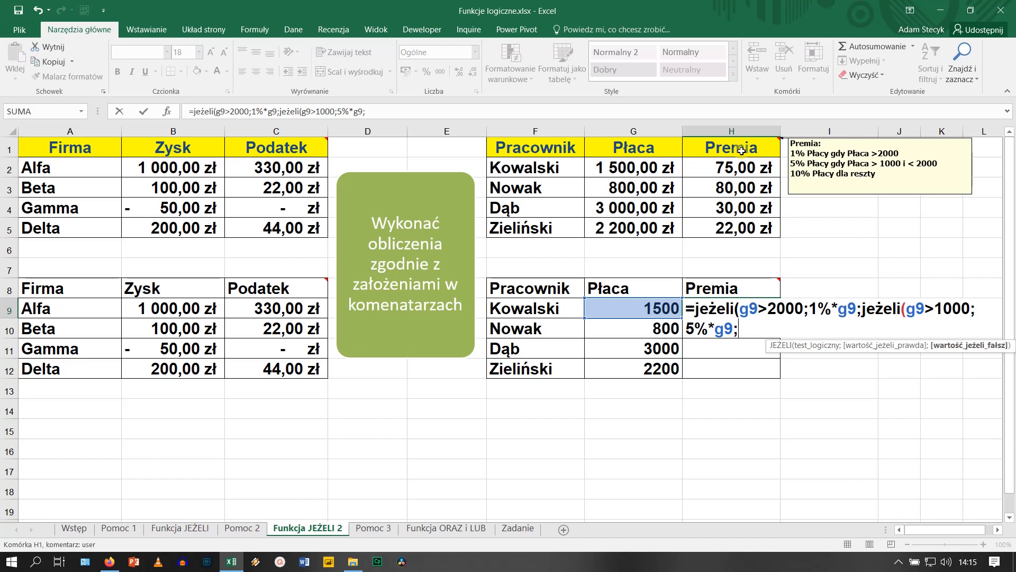
pyautogui.write('10%*g9))')
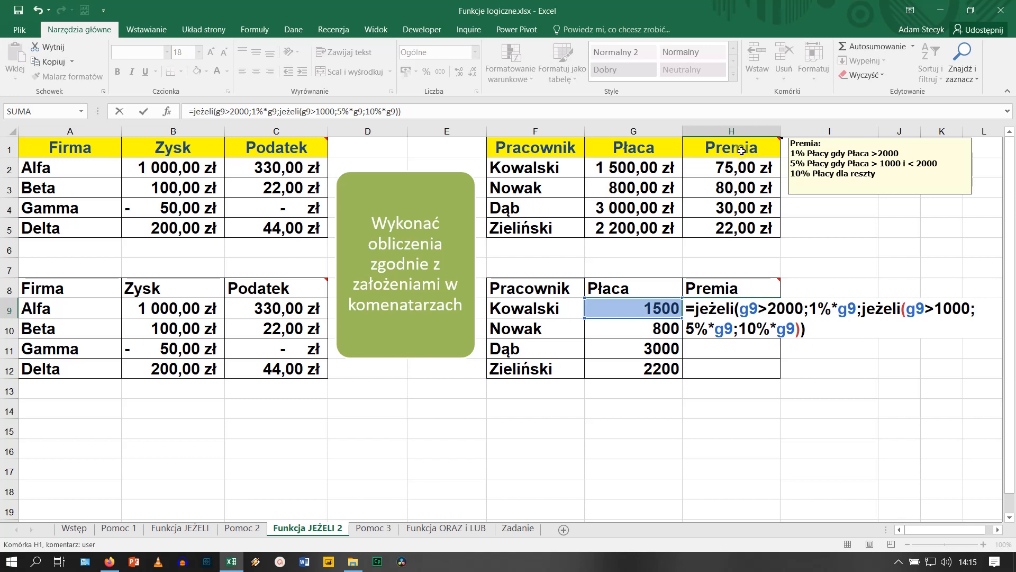
pyautogui.press('Return')
# Copy the nested bonus formula from H9 down to H12 and apply the accounting number format in zł to H9:H12.
pyautogui.click(751, 303)
pyautogui.moveTo(782, 330); pyautogui.dragTo(780, 374)
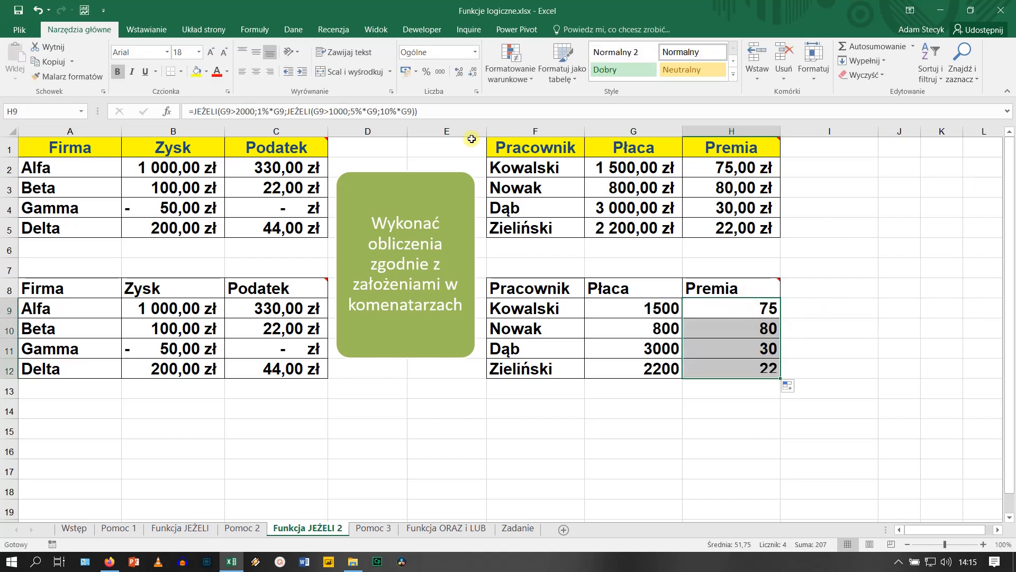
pyautogui.click(406, 71)
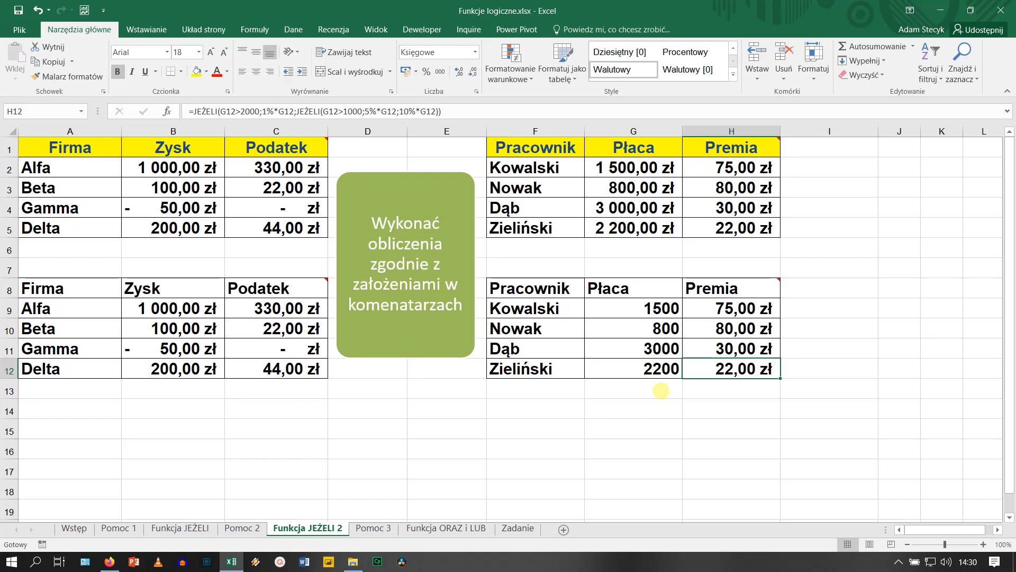
# On the Funkcja ORAZ i LUB sheet, enter the bonus formula =jeżeli(oraz(b11<1000;c11>5);10%*b11;0) in D11.
pyautogui.click(468, 530)
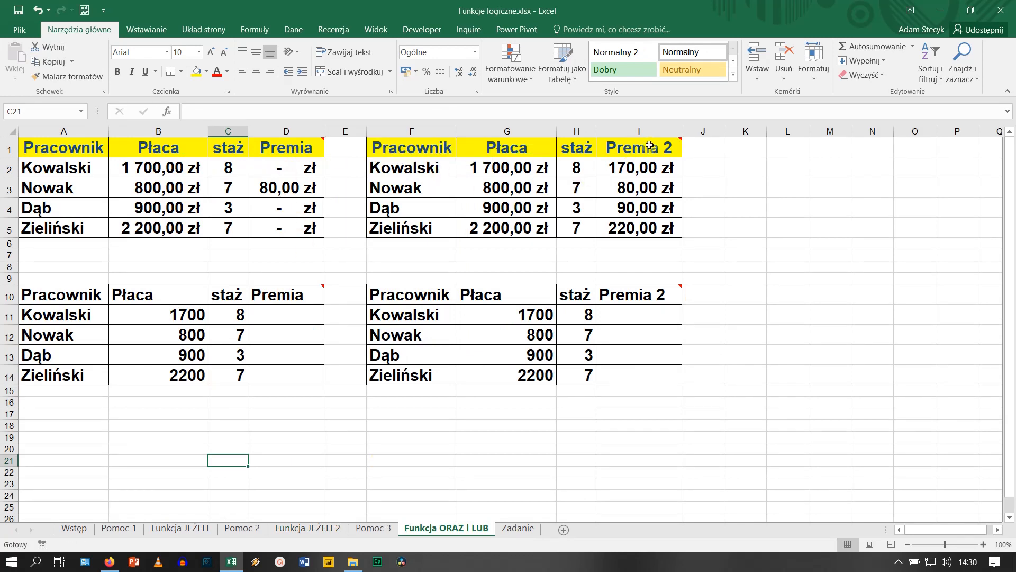
pyautogui.moveTo(650, 145)
pyautogui.click(285, 313)
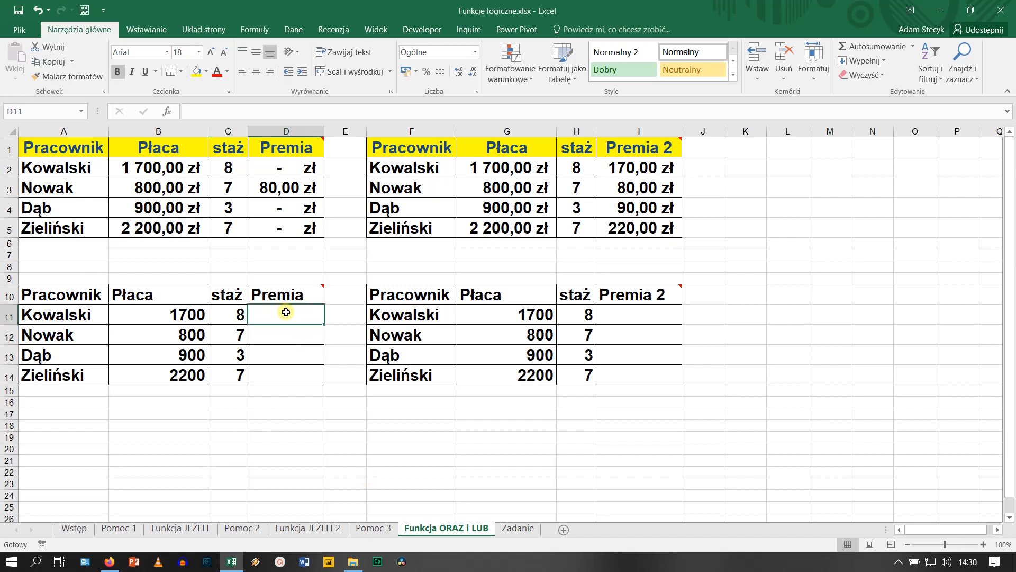
pyautogui.moveTo(295, 147)
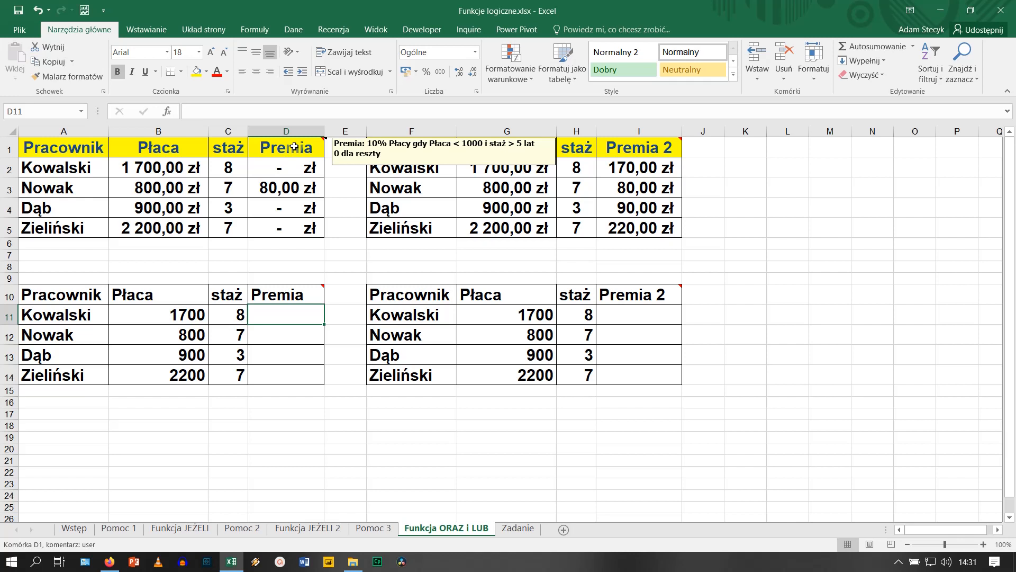
pyautogui.write('=jeżeli(')
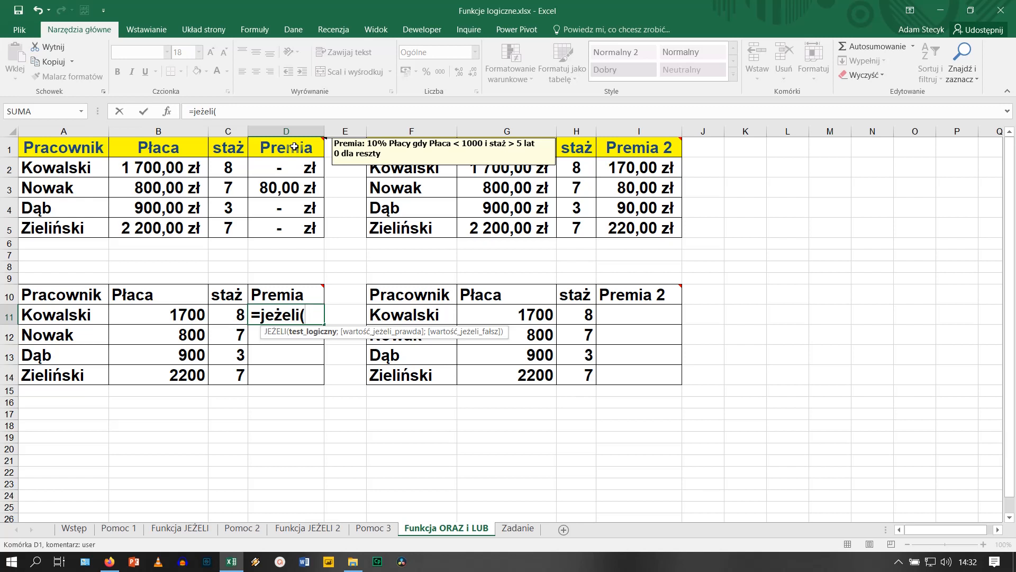
pyautogui.write('oraz(')
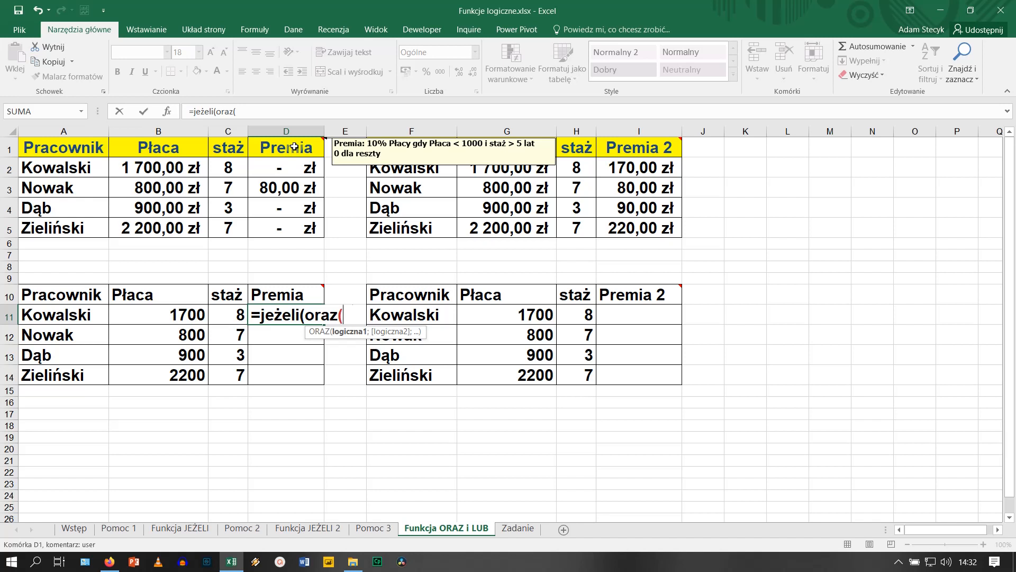
pyautogui.write('b11<1000;')
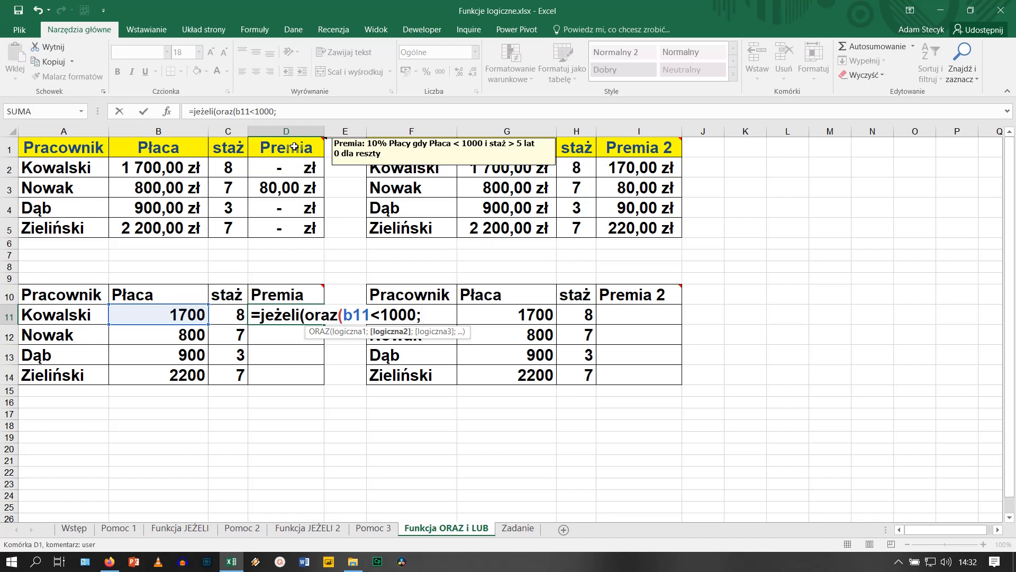
pyautogui.write('c11>5)')
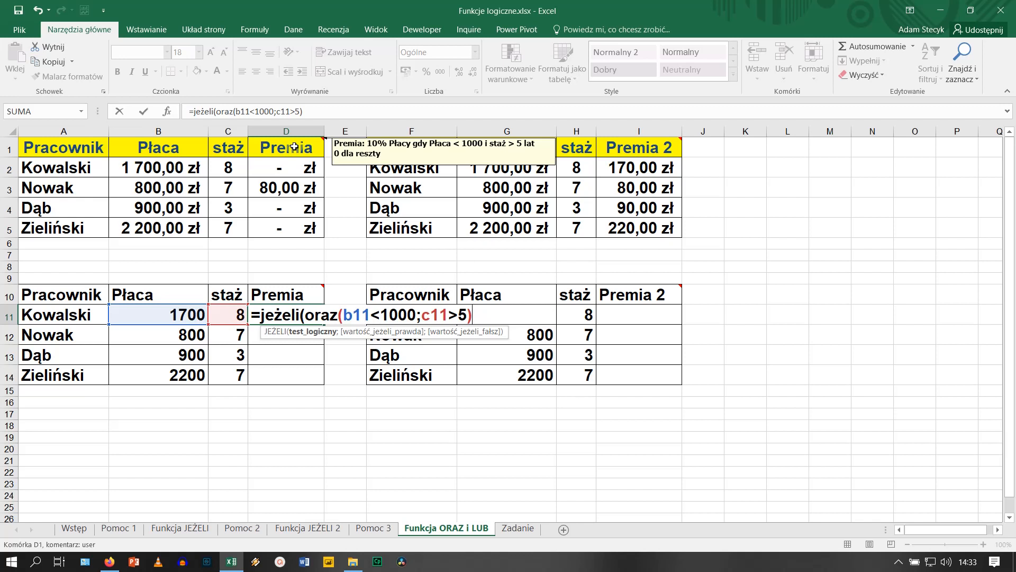
pyautogui.write(';')
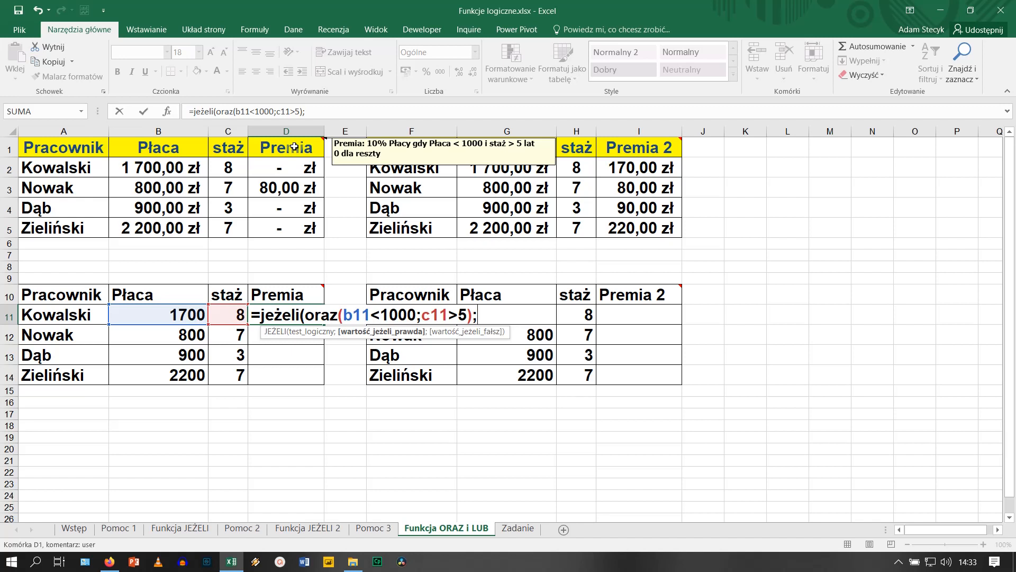
pyautogui.write('10%*b11;')
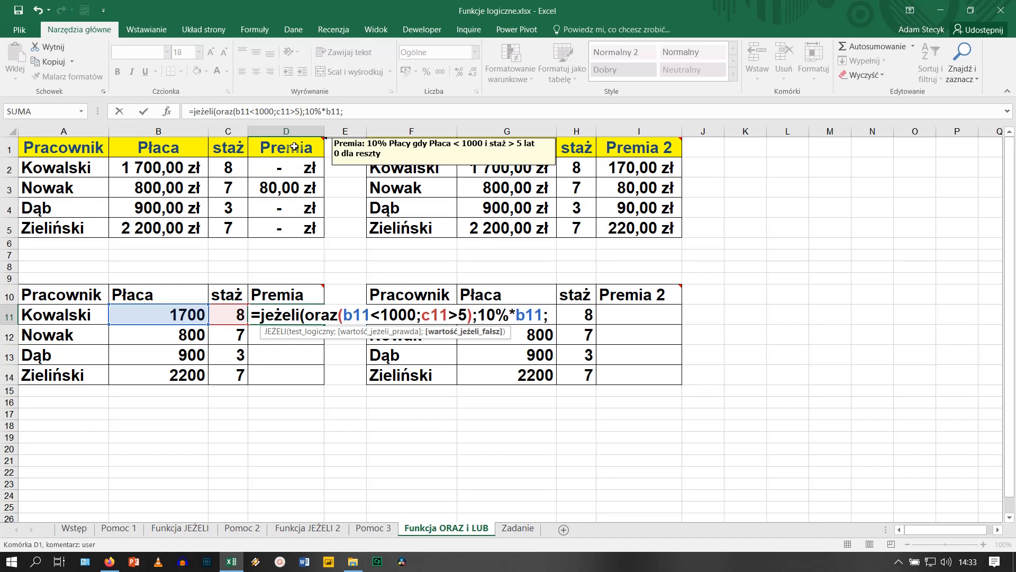
pyautogui.write('0)')
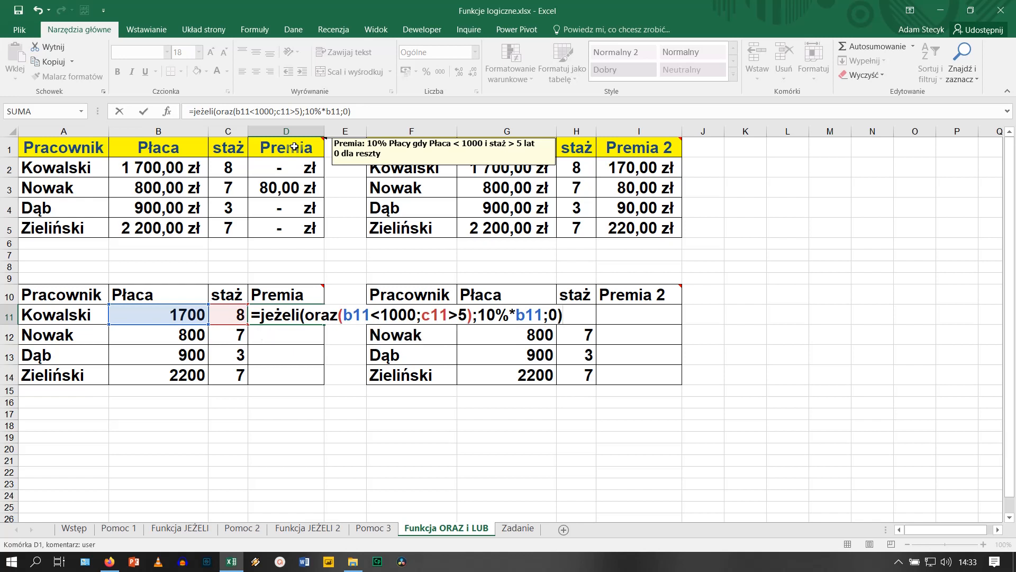
pyautogui.press('Return')
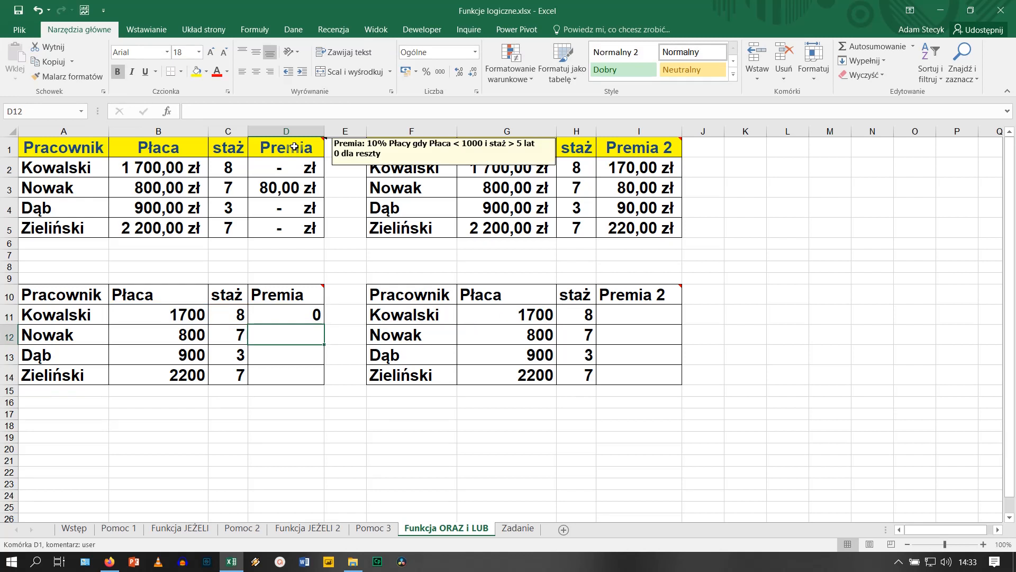
# Copy the ORAZ bonus formula from D11 down to D14 and apply the accounting number format in zł to D11:D14.
pyautogui.click(313, 314)
pyautogui.moveTo(325, 331); pyautogui.dragTo(324, 385)
pyautogui.click(408, 72)
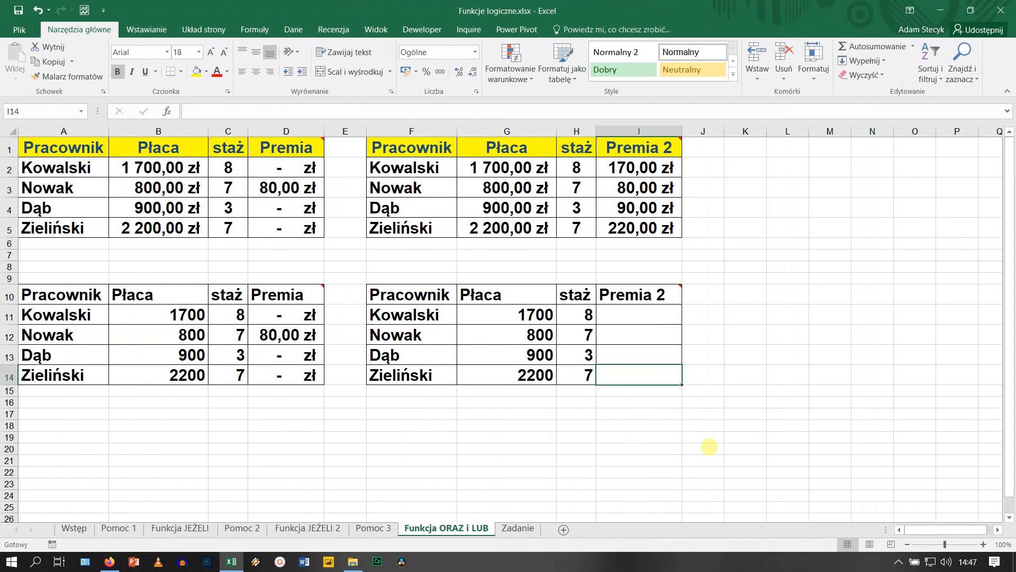
# Enter the Premia 2 formula =jeżeli(lub(g11<1000;h11>5);10%*g11;0) in I11.
pyautogui.click(634, 311)
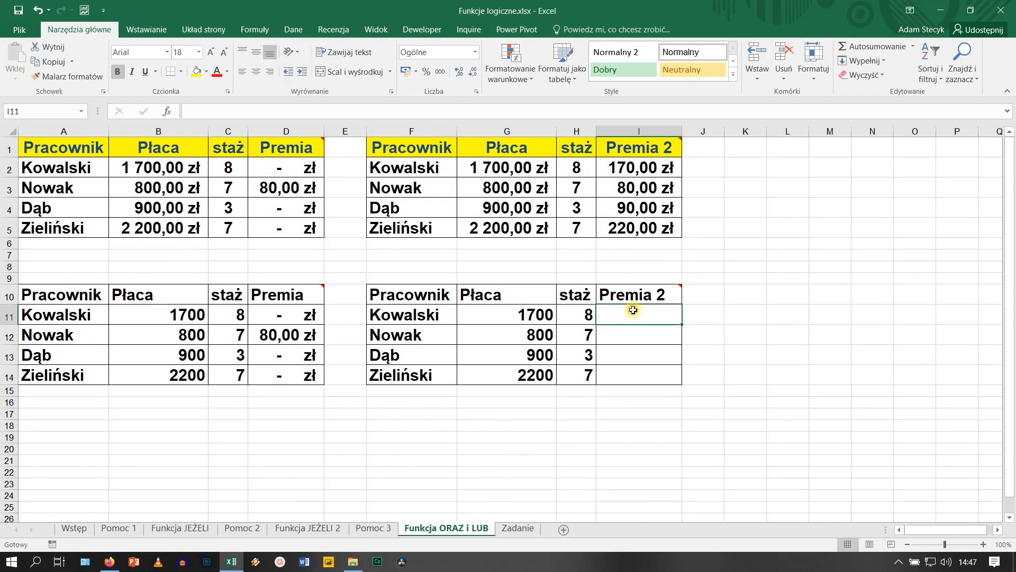
pyautogui.moveTo(648, 146)
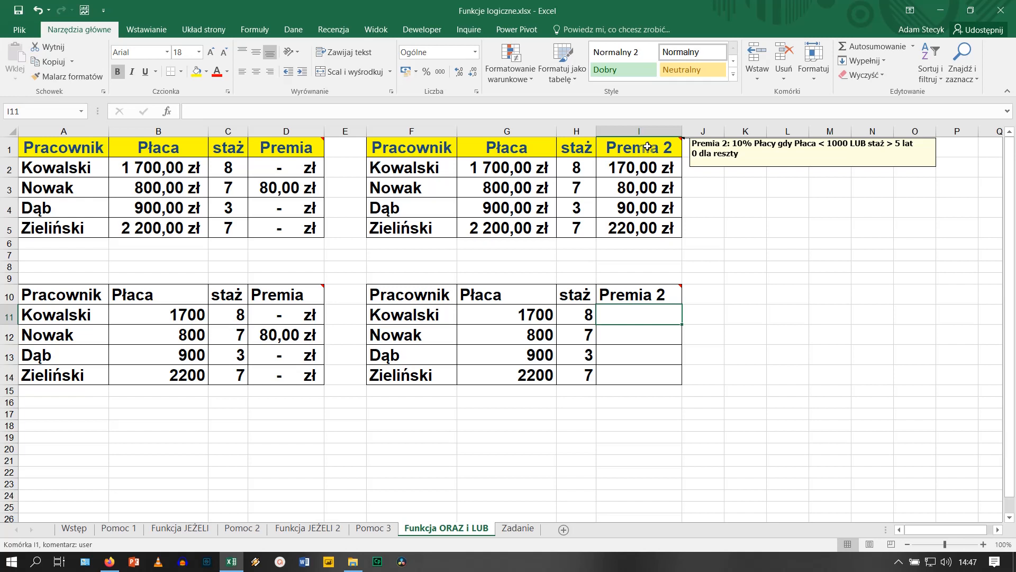
pyautogui.write('=jeżeli(')
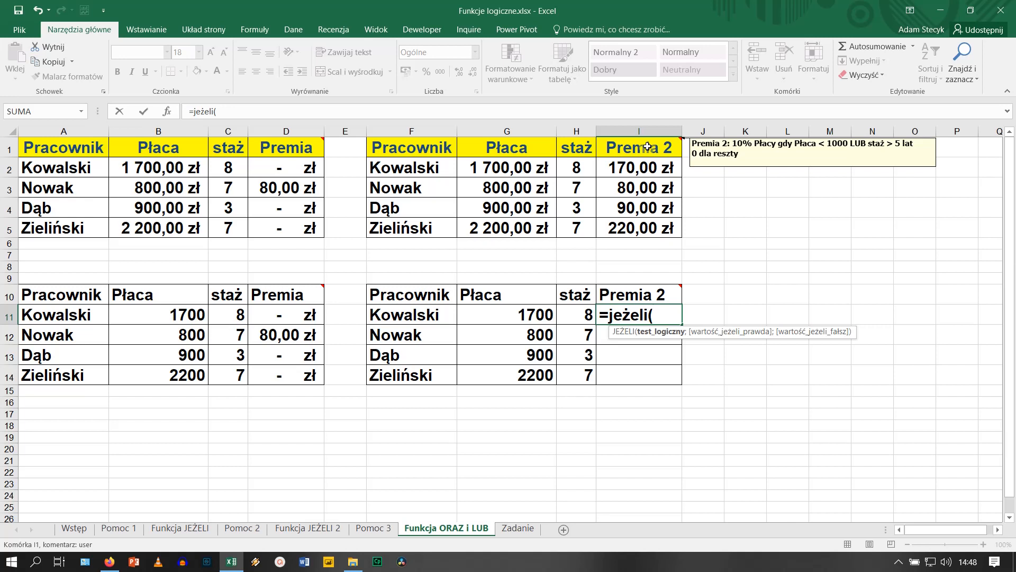
pyautogui.write('lub(')
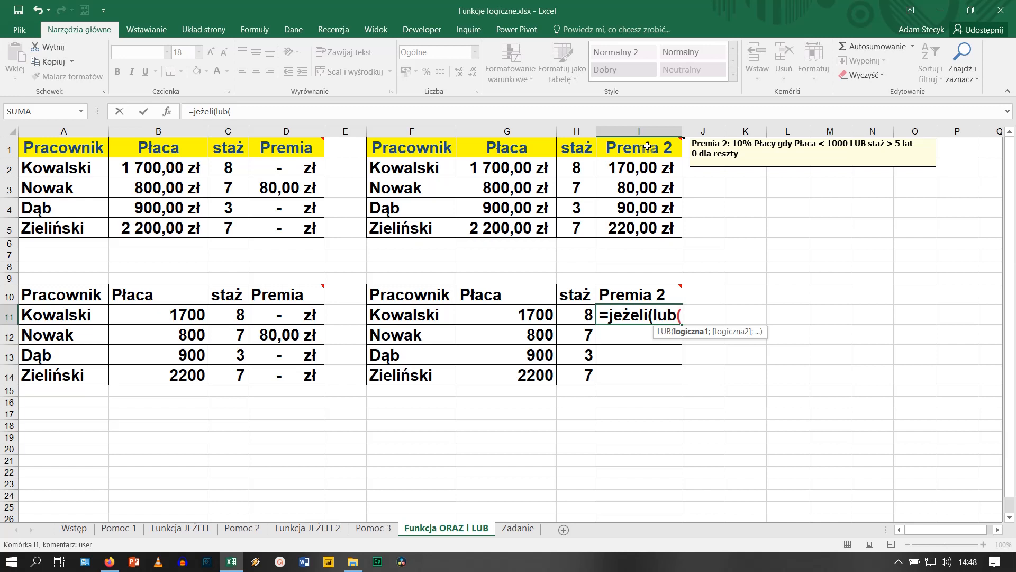
pyautogui.write('g11<1000;')
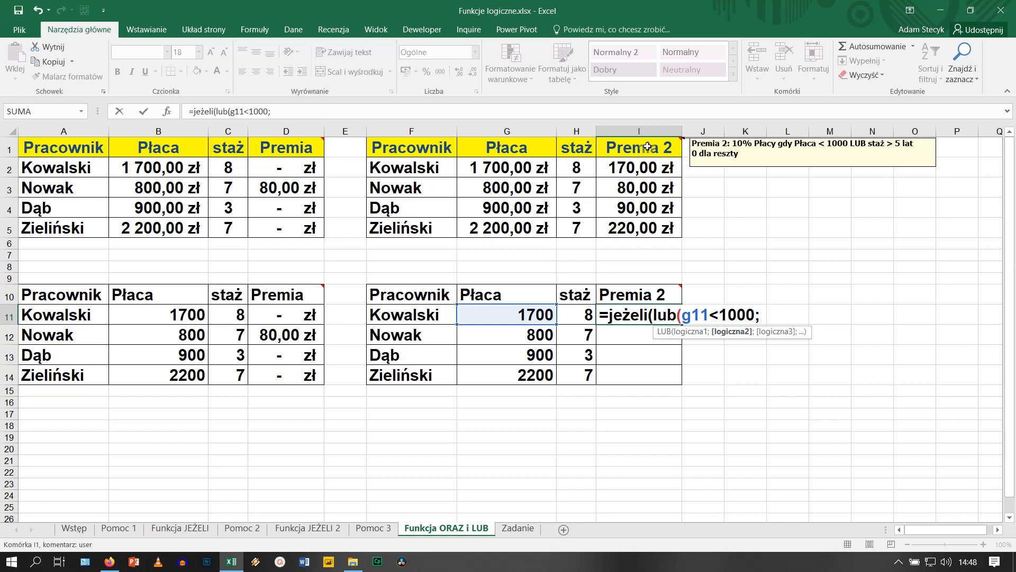
pyautogui.write('h11>5')
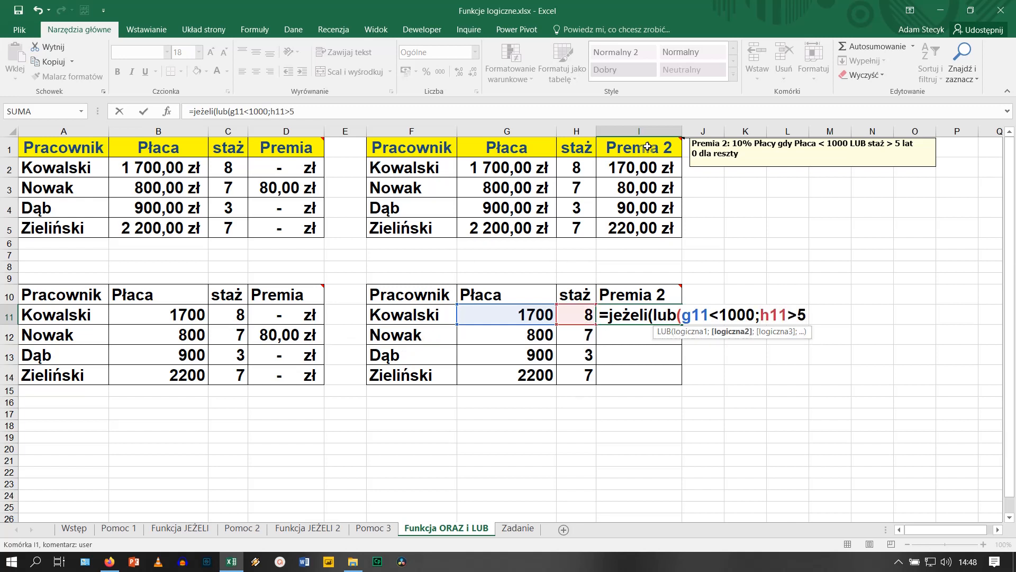
pyautogui.write(')')
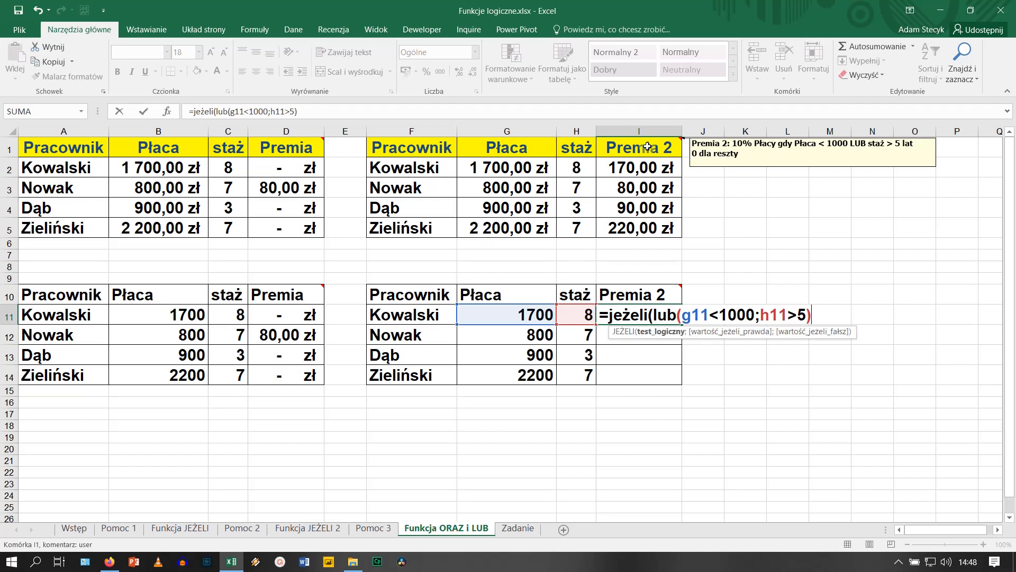
pyautogui.write(';')
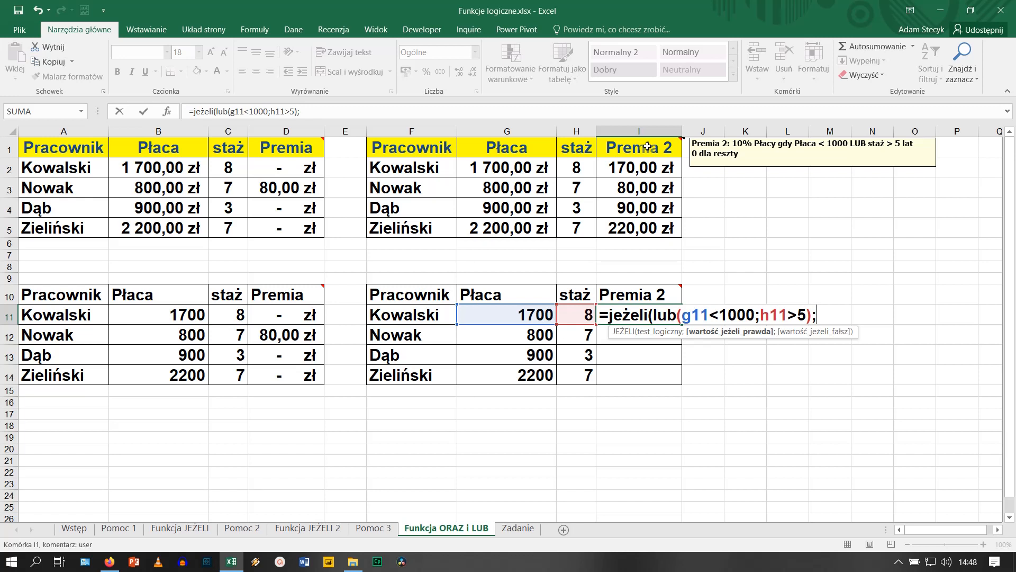
pyautogui.write('10%*g11;')
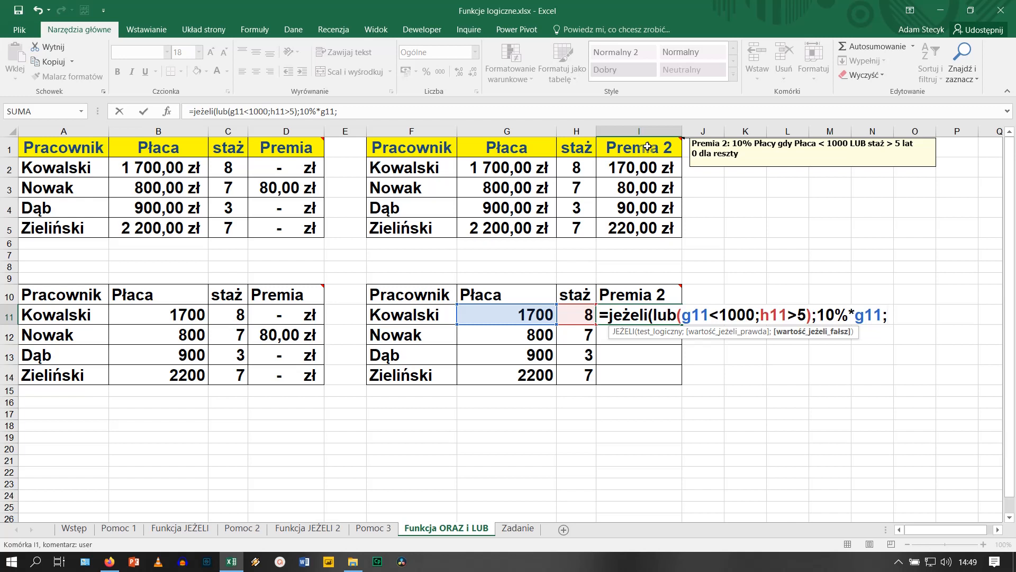
pyautogui.write('0)')
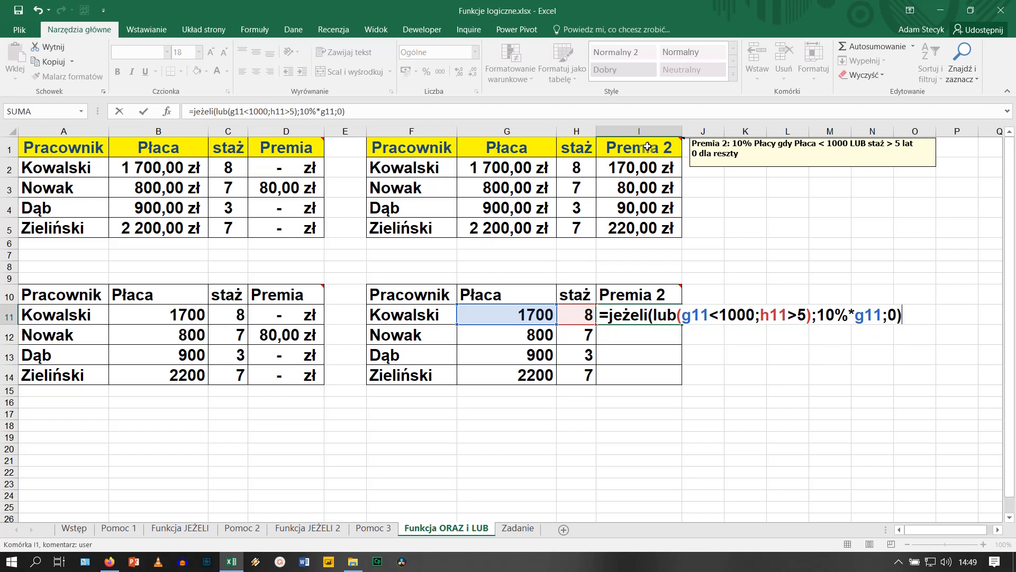
pyautogui.press('Return')
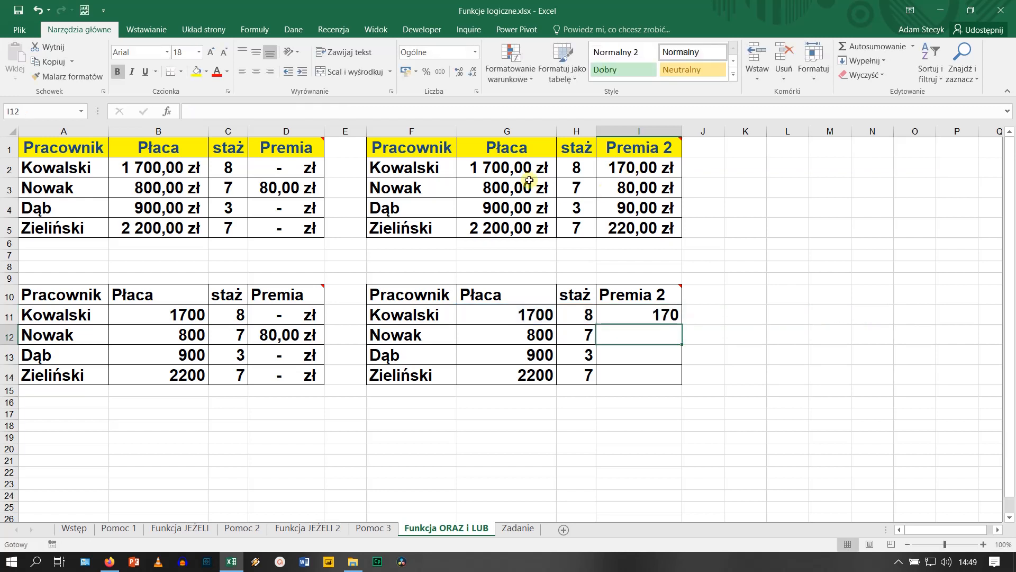
# Copy the LUB bonus formula from I11 down to I14 and apply the accounting number format in zł to I11:I14.
pyautogui.click(657, 318)
pyautogui.moveTo(681, 324); pyautogui.dragTo(682, 382)
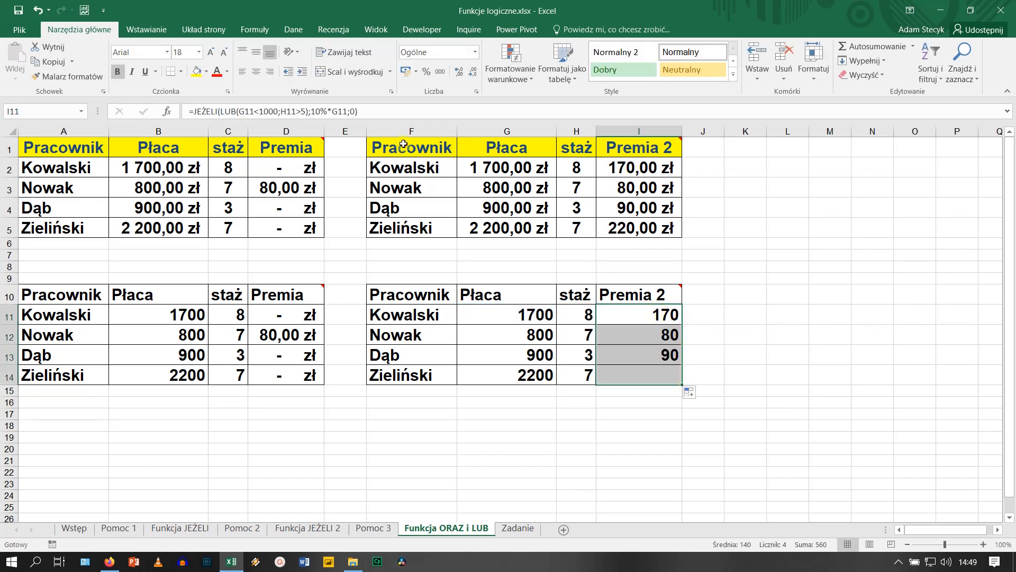
pyautogui.click(406, 71)
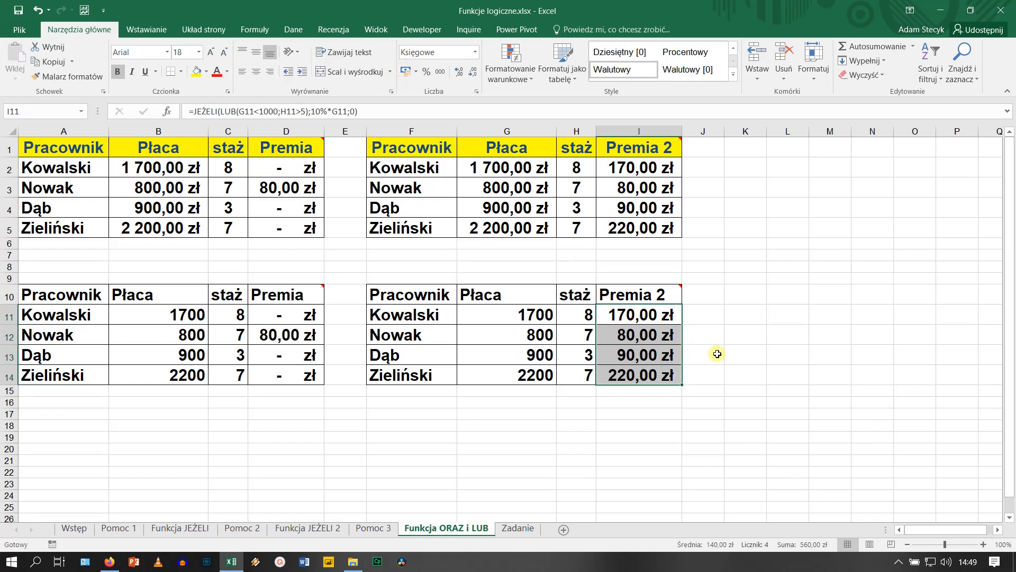
# Review the explanation of the ORAZ and LUB functions and their use inside JEŻELI on the Pomoc 3 sheet.
pyautogui.moveTo(664, 145)
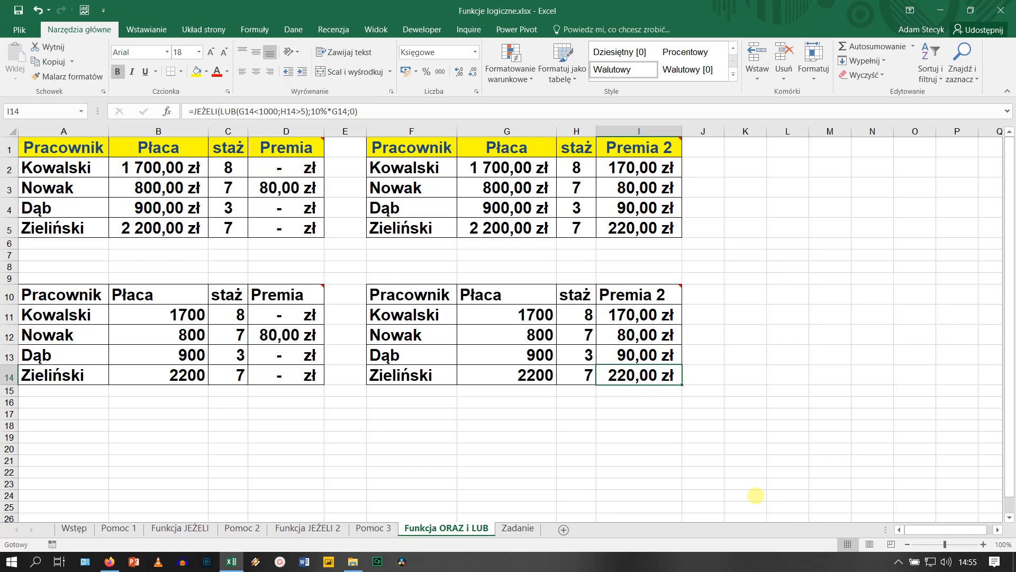
pyautogui.click(391, 528)
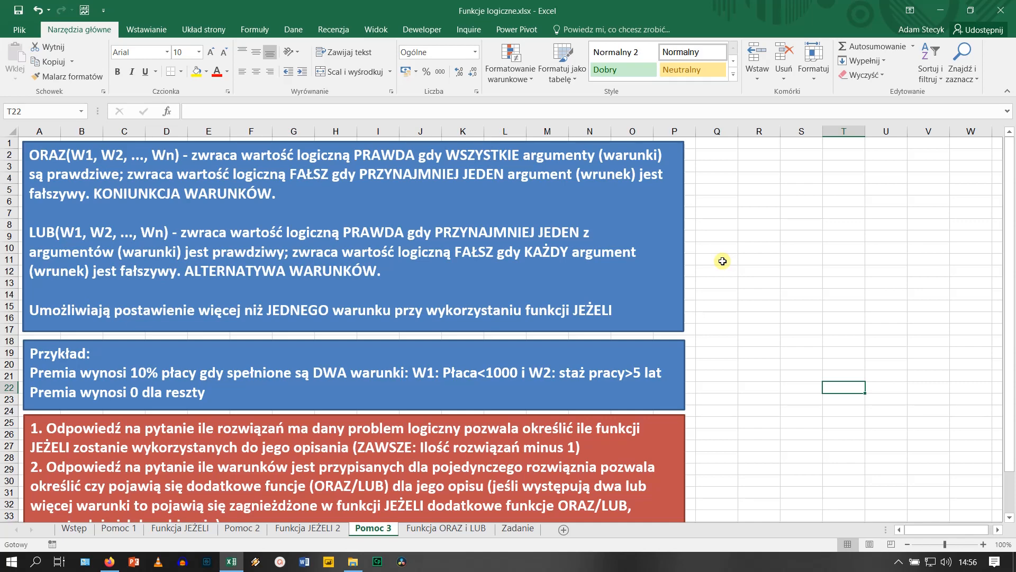
pyautogui.scroll(-2, 722, 261)
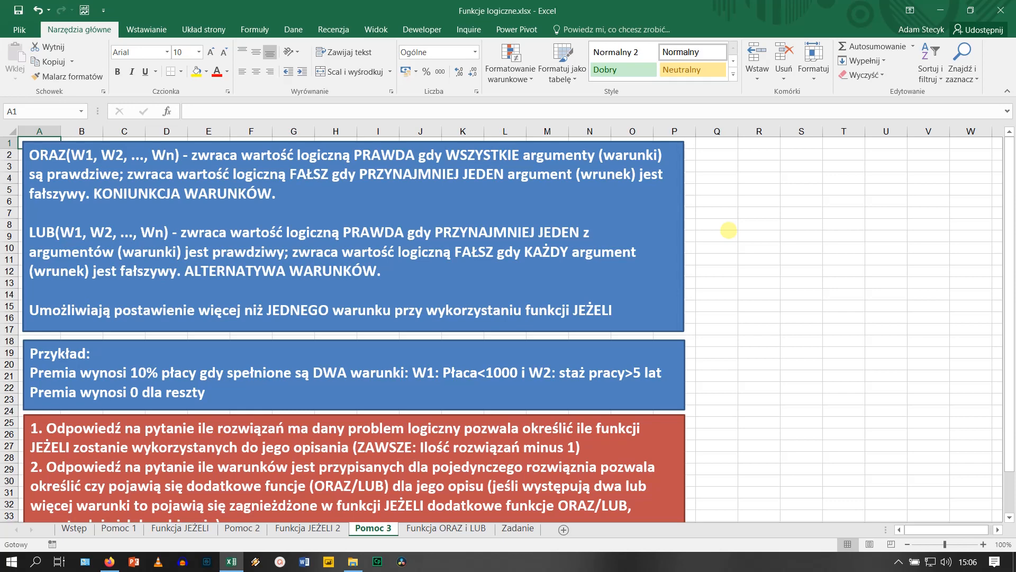
# On the Zadanie sheet, begin the Premia formula in D12 with =jeżeli(oraz(b12>2000;c12>6);20%*b12; following the header comment.
pyautogui.click(525, 529)
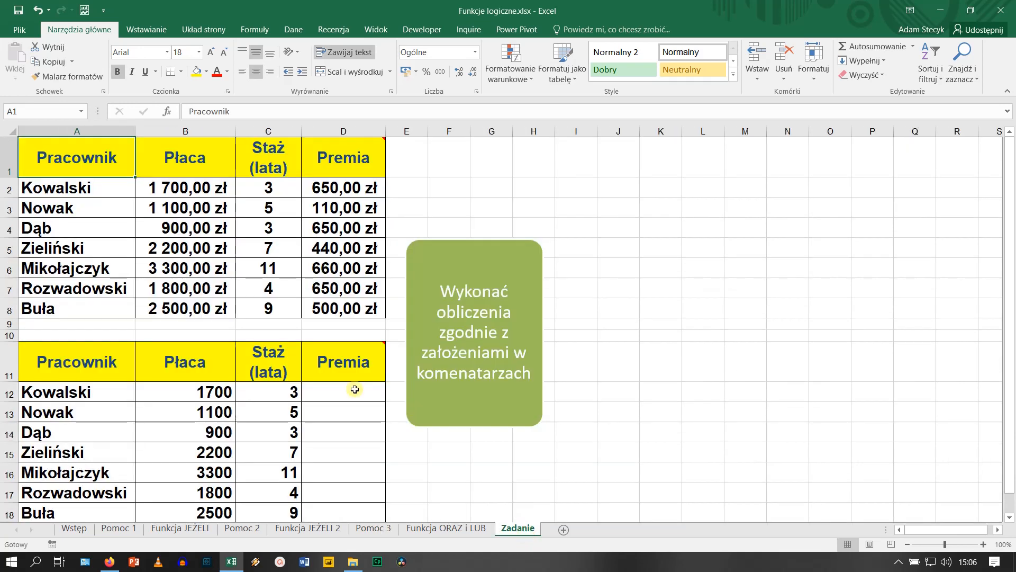
pyautogui.click(371, 392)
pyautogui.moveTo(354, 154)
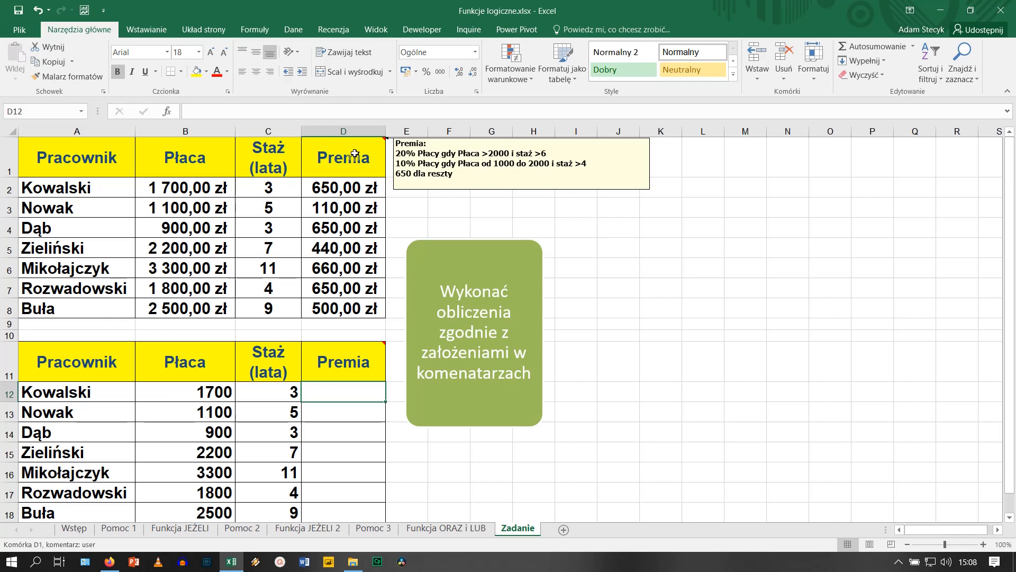
pyautogui.write('=jeżeli(')
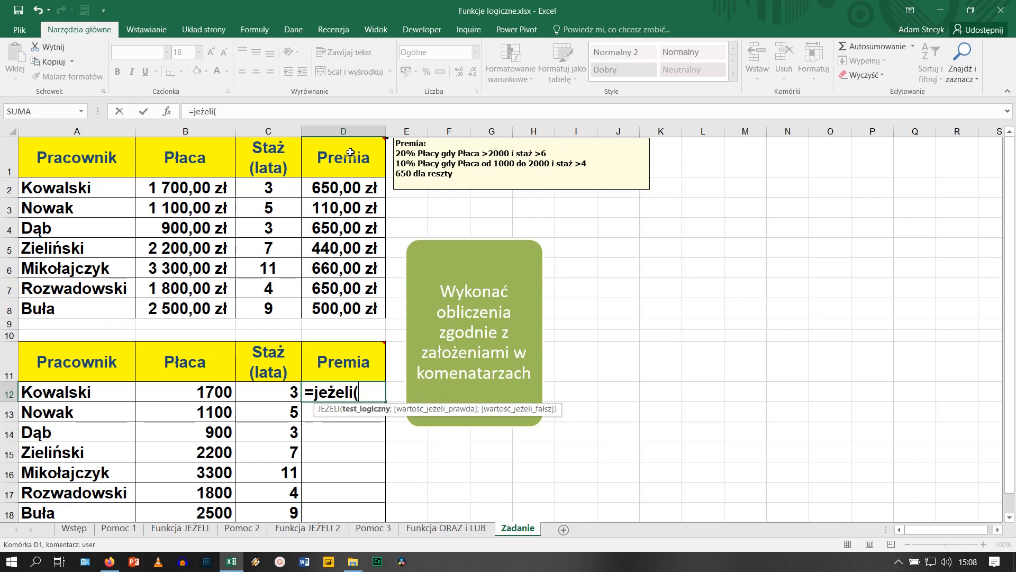
pyautogui.write('oraz(')
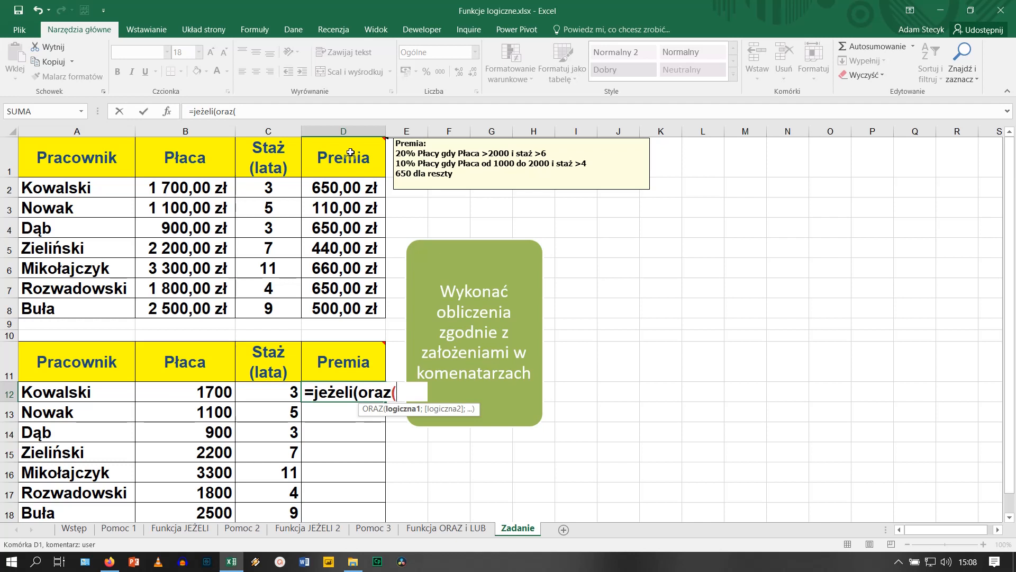
pyautogui.write('b')
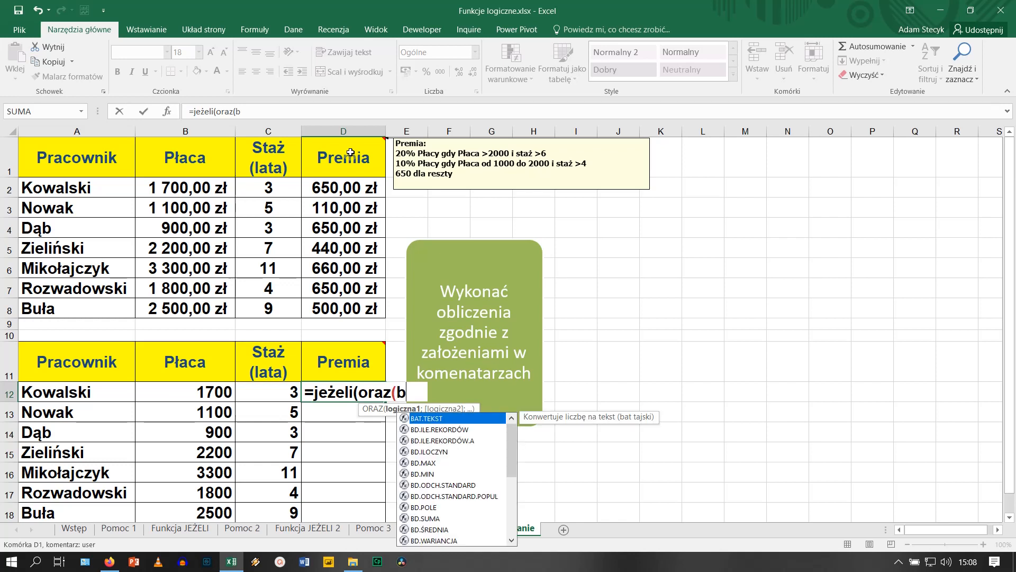
pyautogui.write('12>2000;')
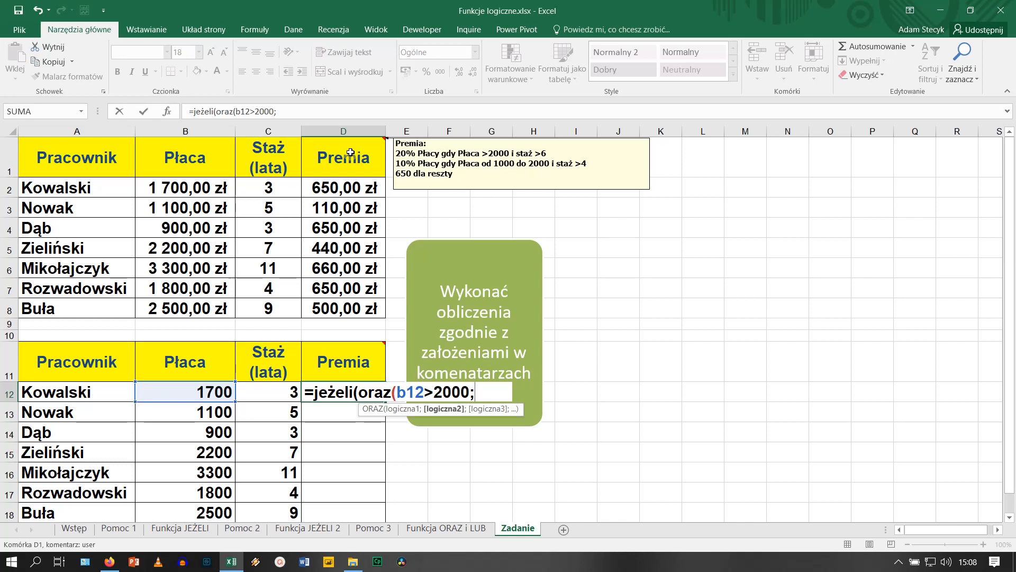
pyautogui.write('c12>6);')
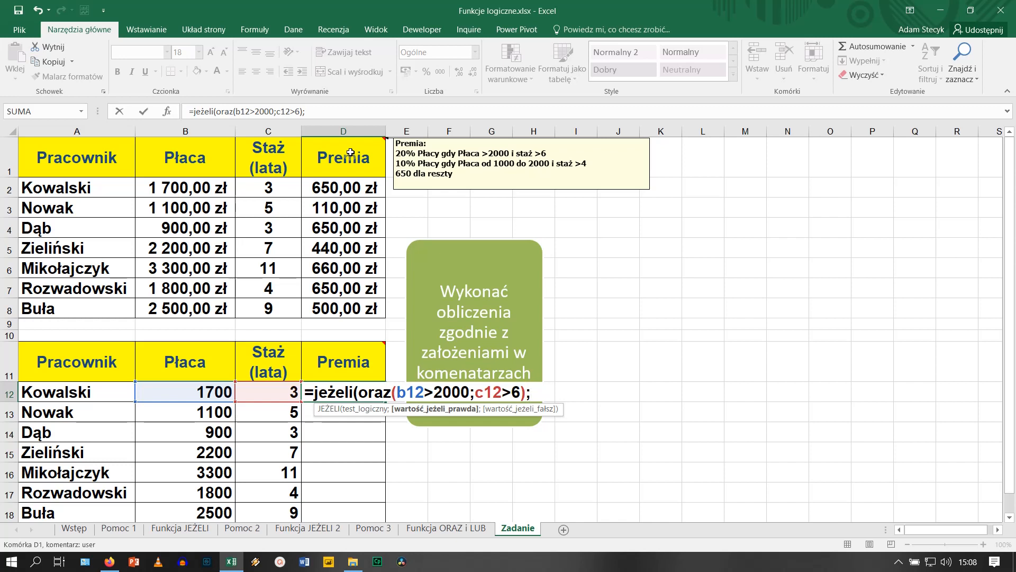
pyautogui.write('20%*b12;')
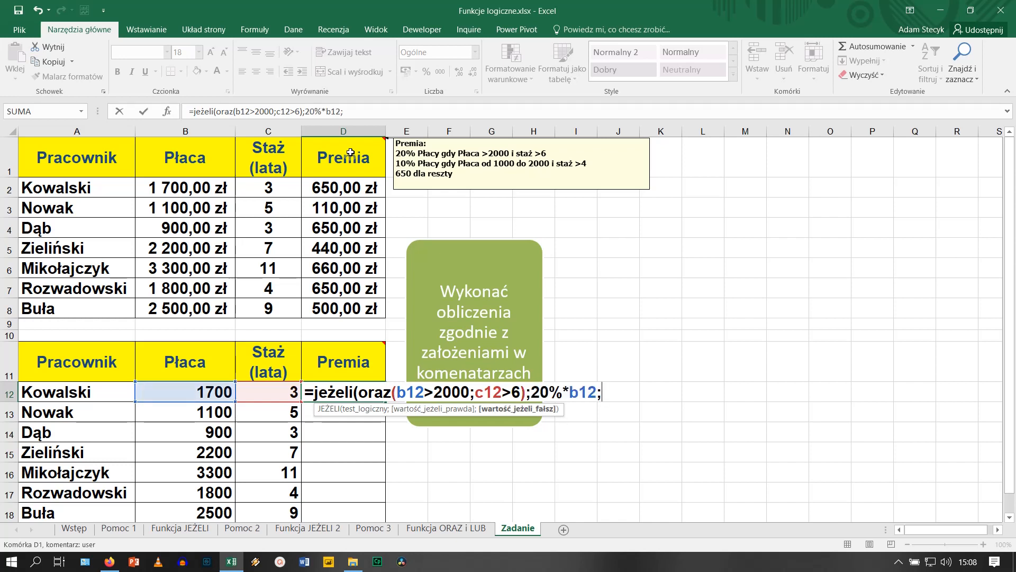
# Complete the D12 formula with the nested jeżeli(oraz(b12>1000;b12<2000;c12>4);10%*b12;650)) and copy it down to D18.
pyautogui.write('je')
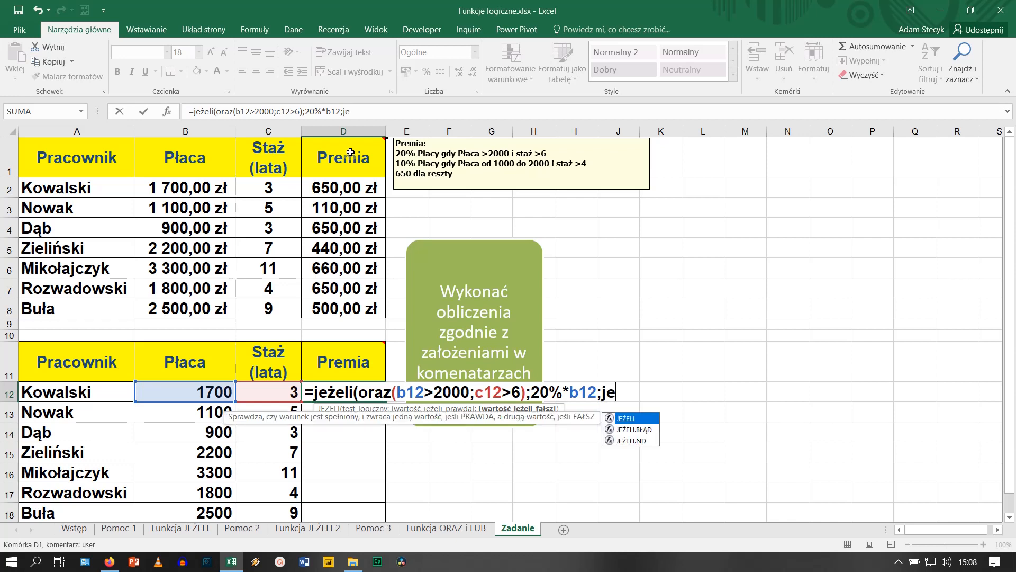
pyautogui.write('żeli(')
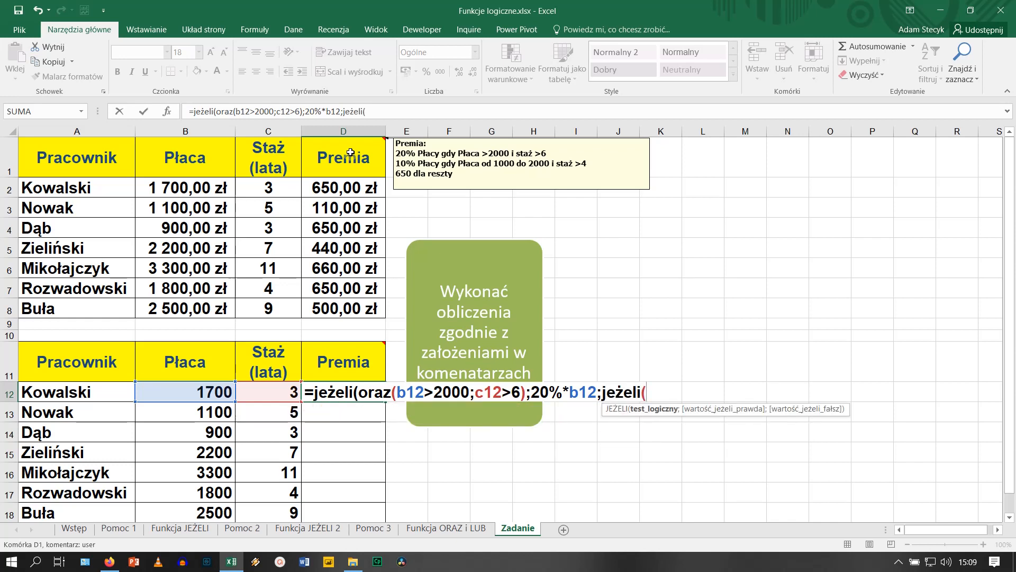
pyautogui.write('ora')
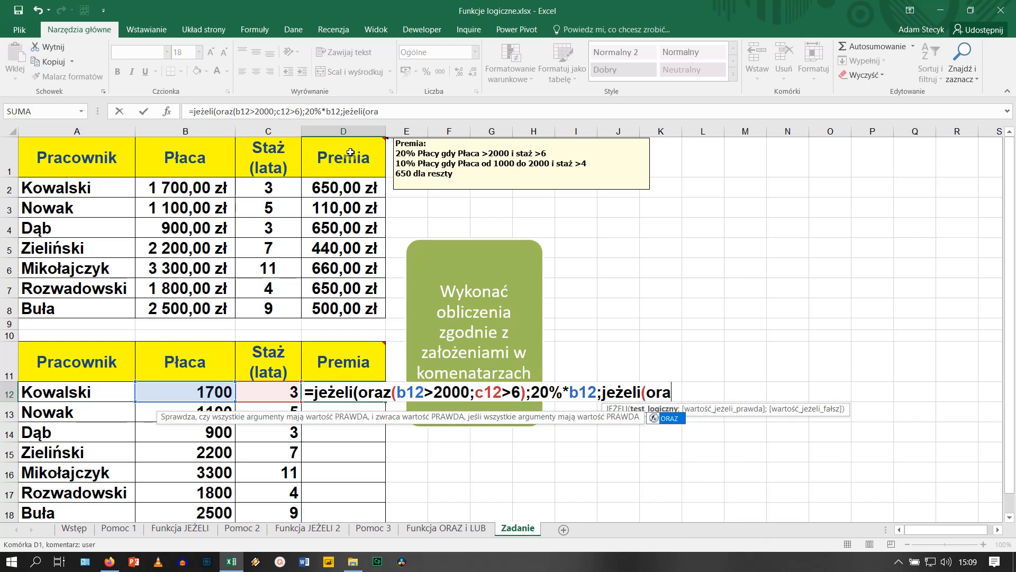
pyautogui.write('z(')
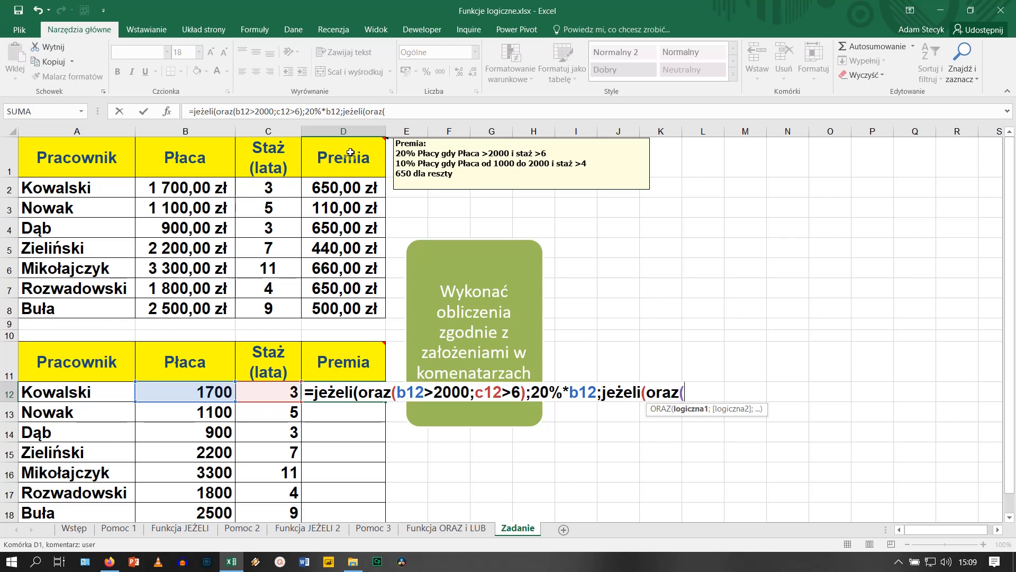
pyautogui.write('b12>1000;b12')
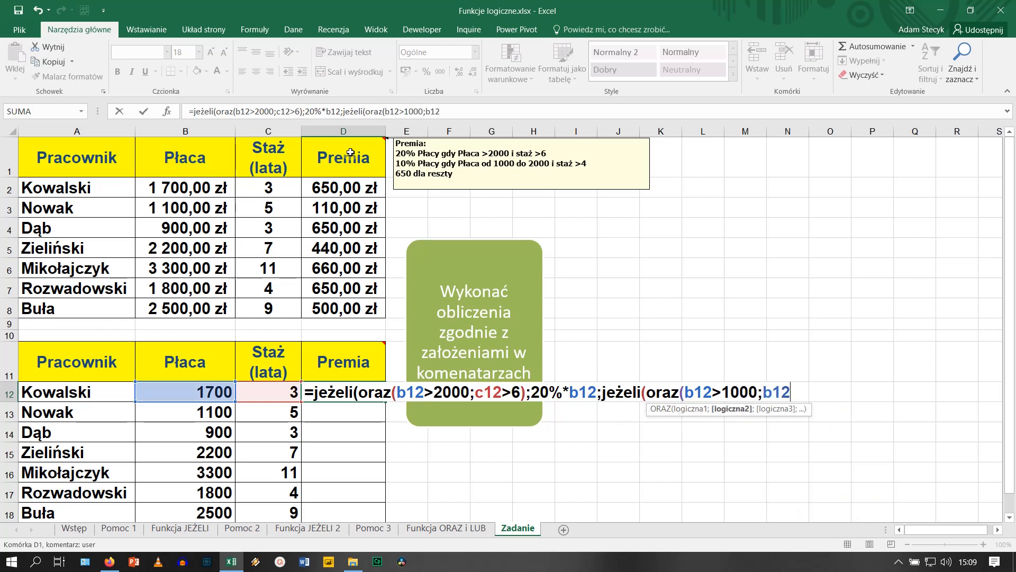
pyautogui.write('<2000;')
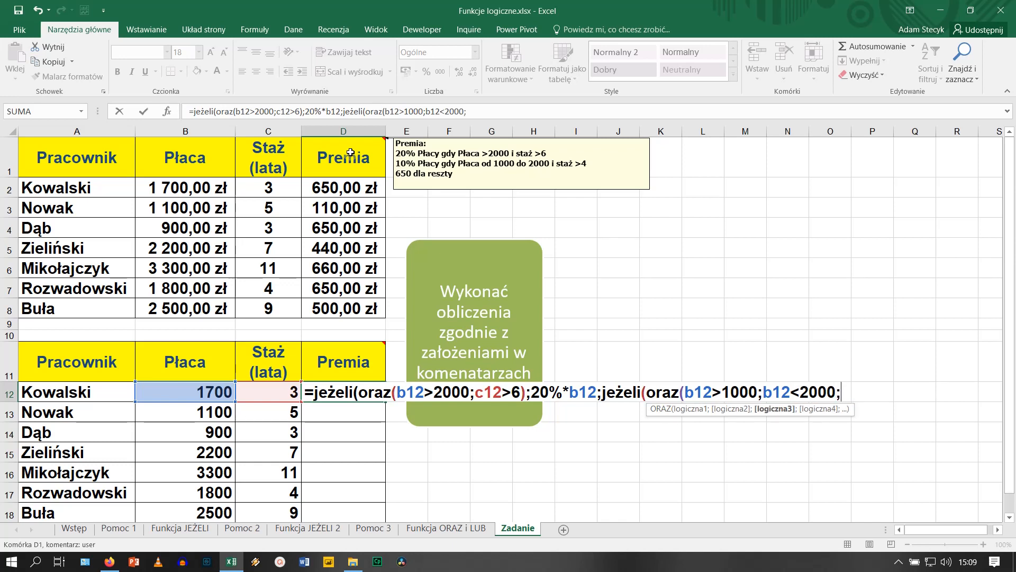
pyautogui.write('c12>4)')
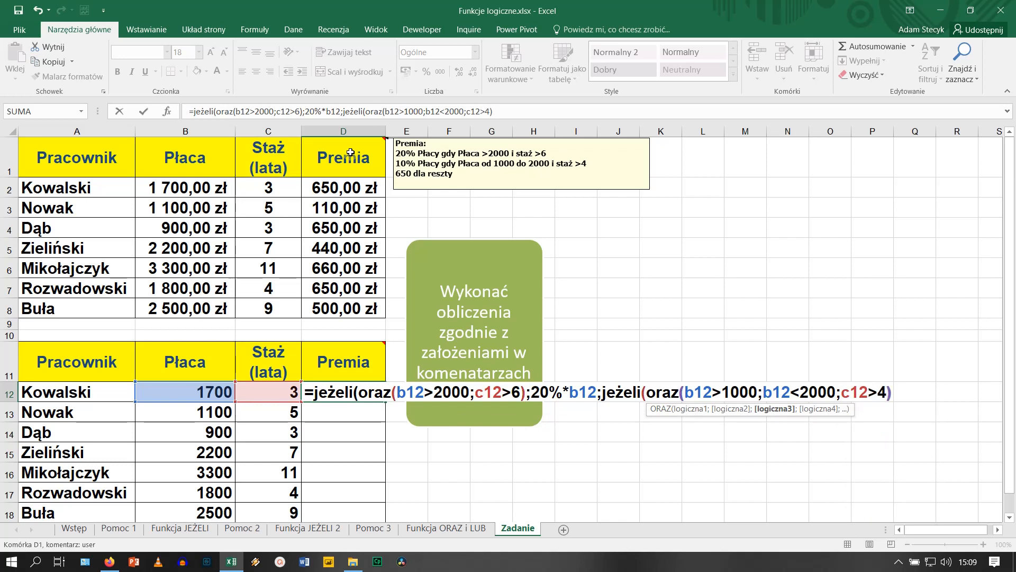
pyautogui.write(';')
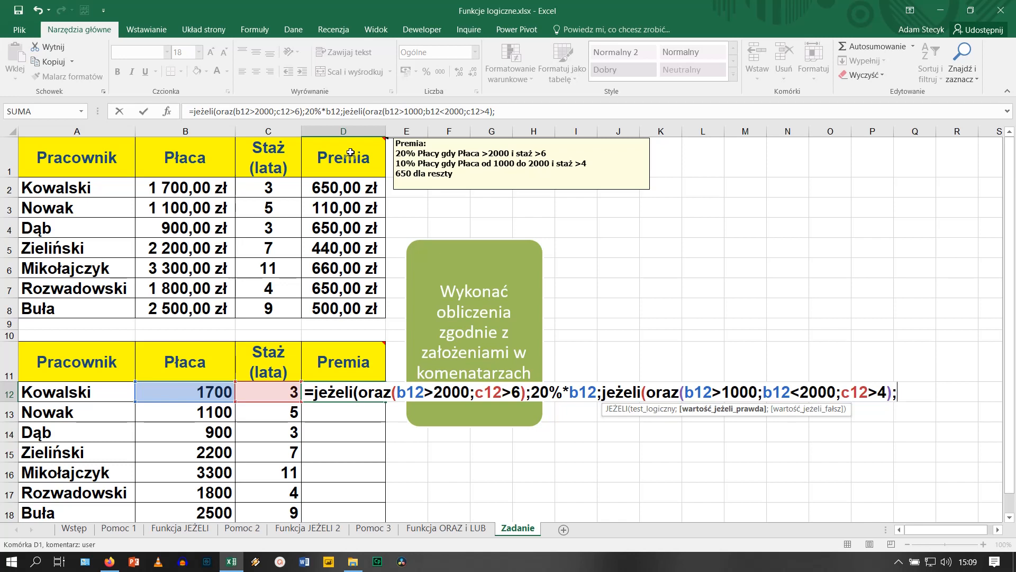
pyautogui.write('10%*b12;')
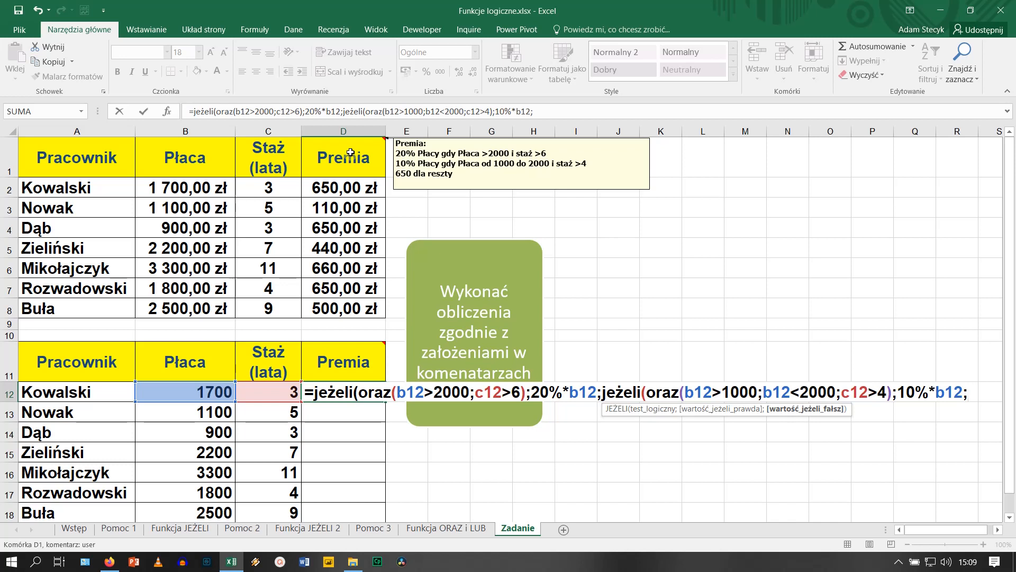
pyautogui.write('650))')
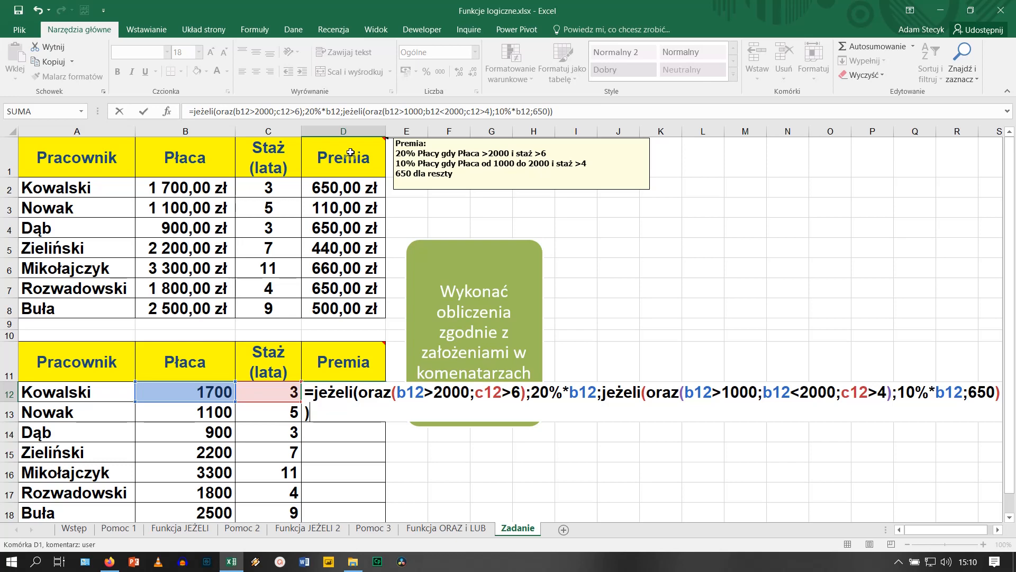
pyautogui.press('Return')
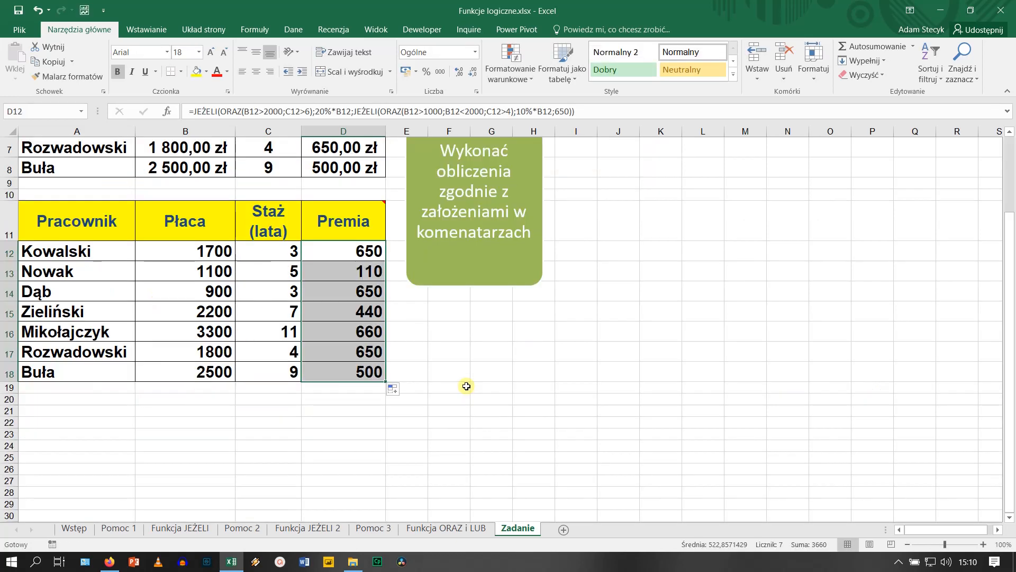
# Apply the accounting number format in zł to the Premia cells D12:D18.
pyautogui.scroll(2, 467, 386)
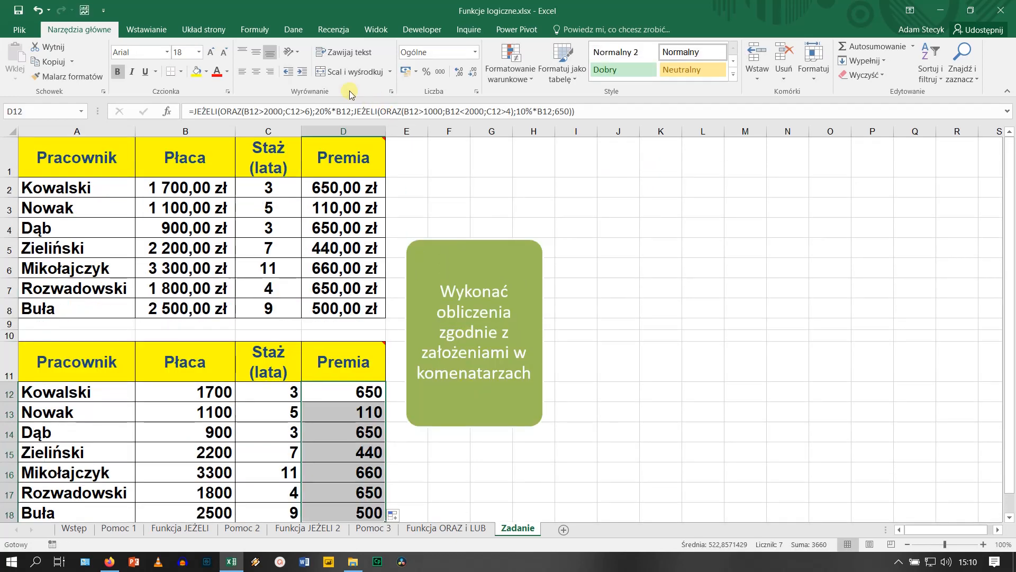
pyautogui.click(406, 72)
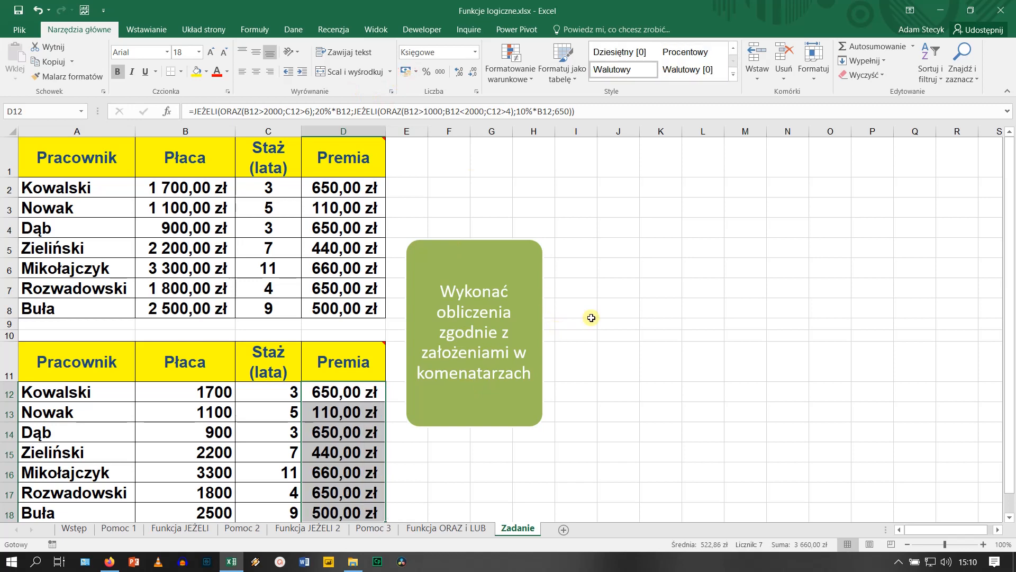
pyautogui.scroll(-1, 590, 318)
pyautogui.scroll(1, 595, 320)
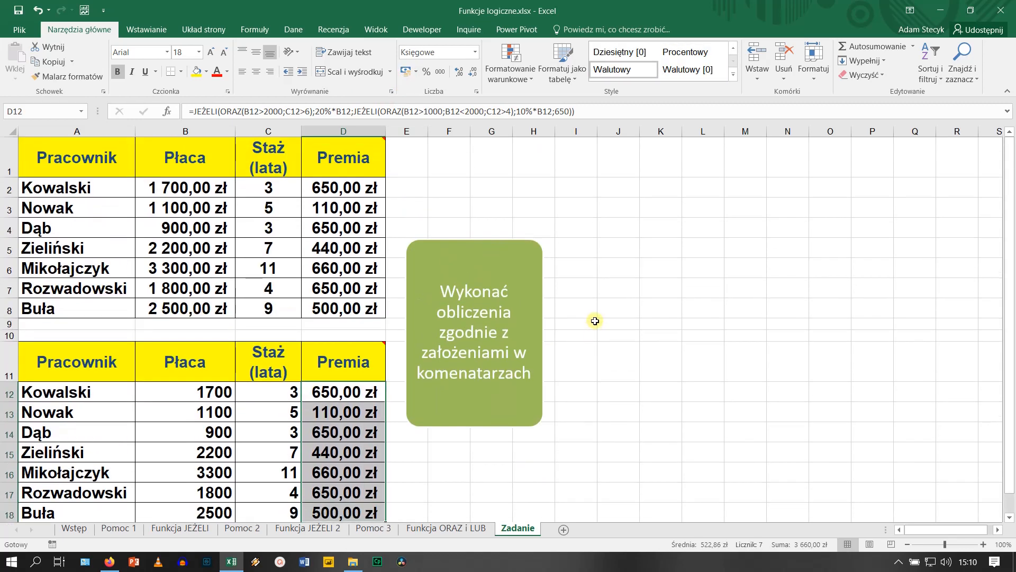